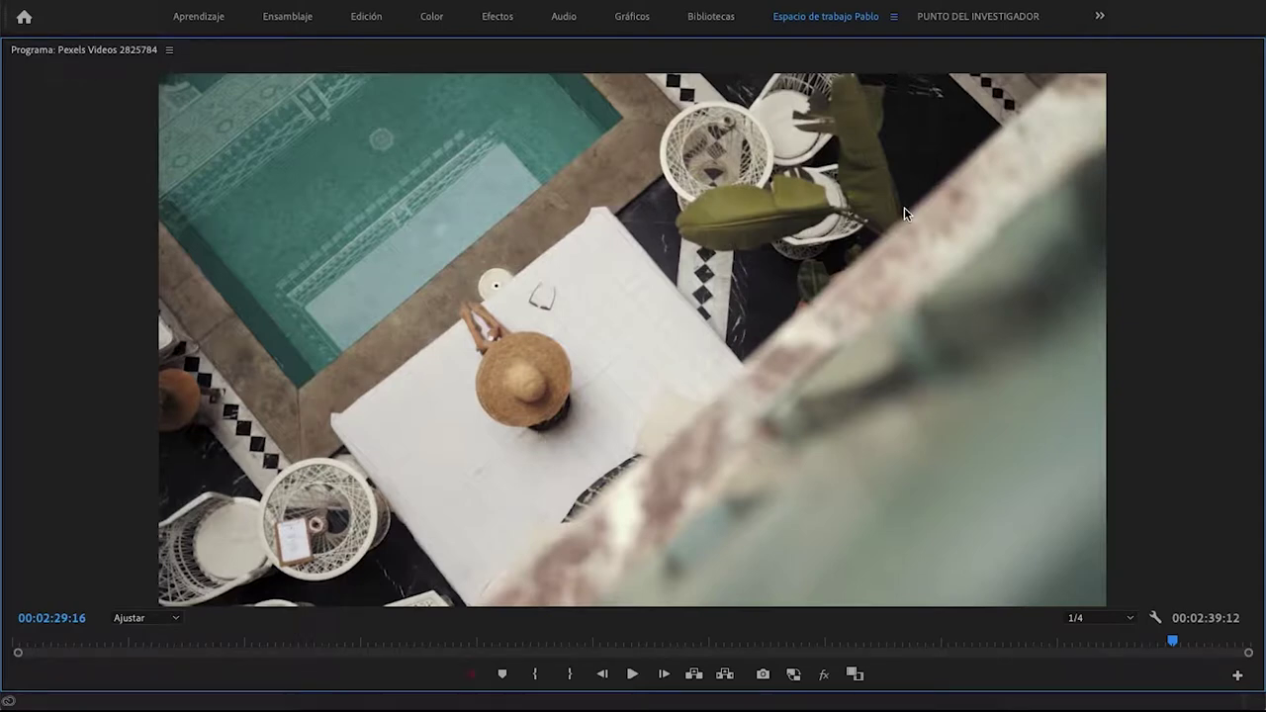
Play the sequence in the Program monitor forward to 00:02:30:14.
key("space")
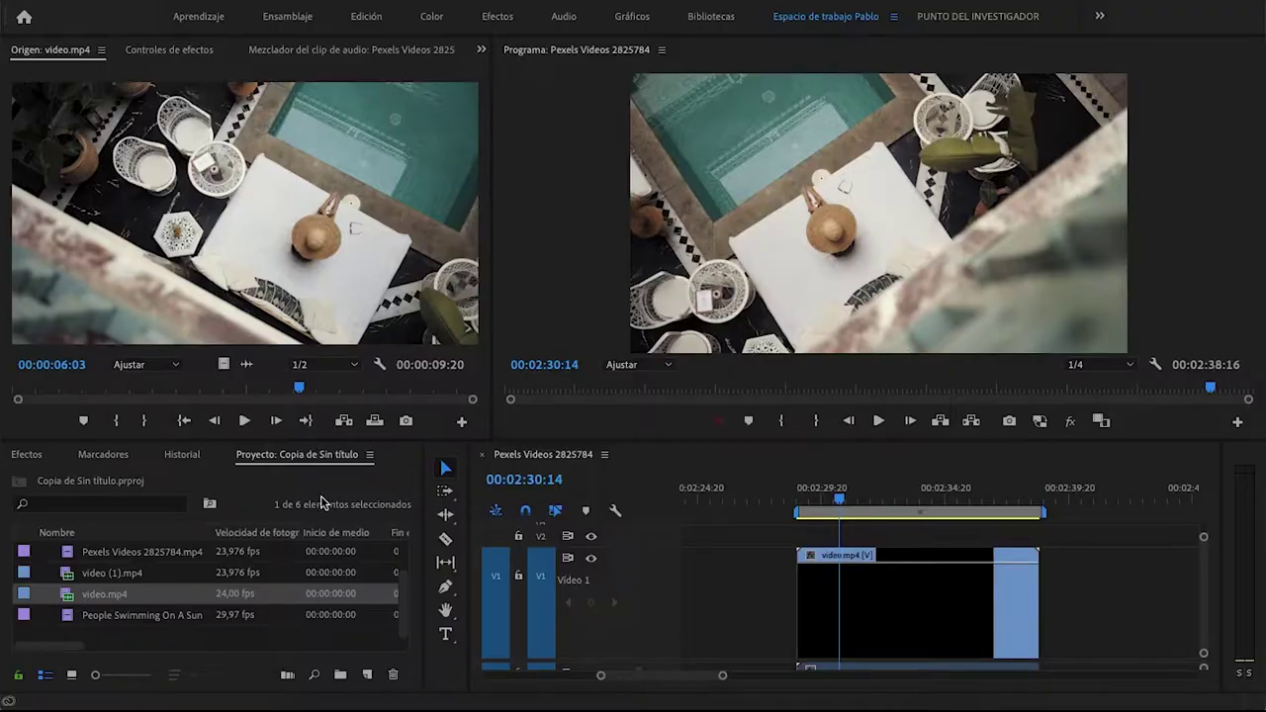
left_click(321, 488)
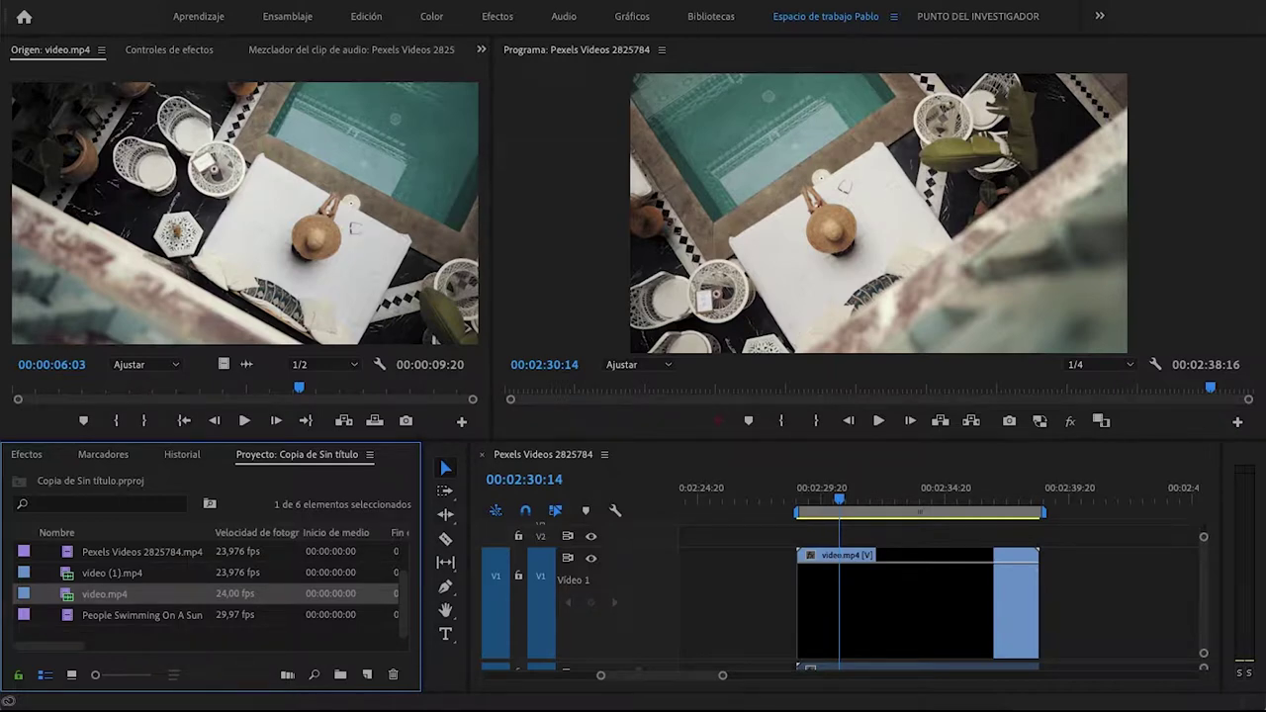
left_click(188, 0)
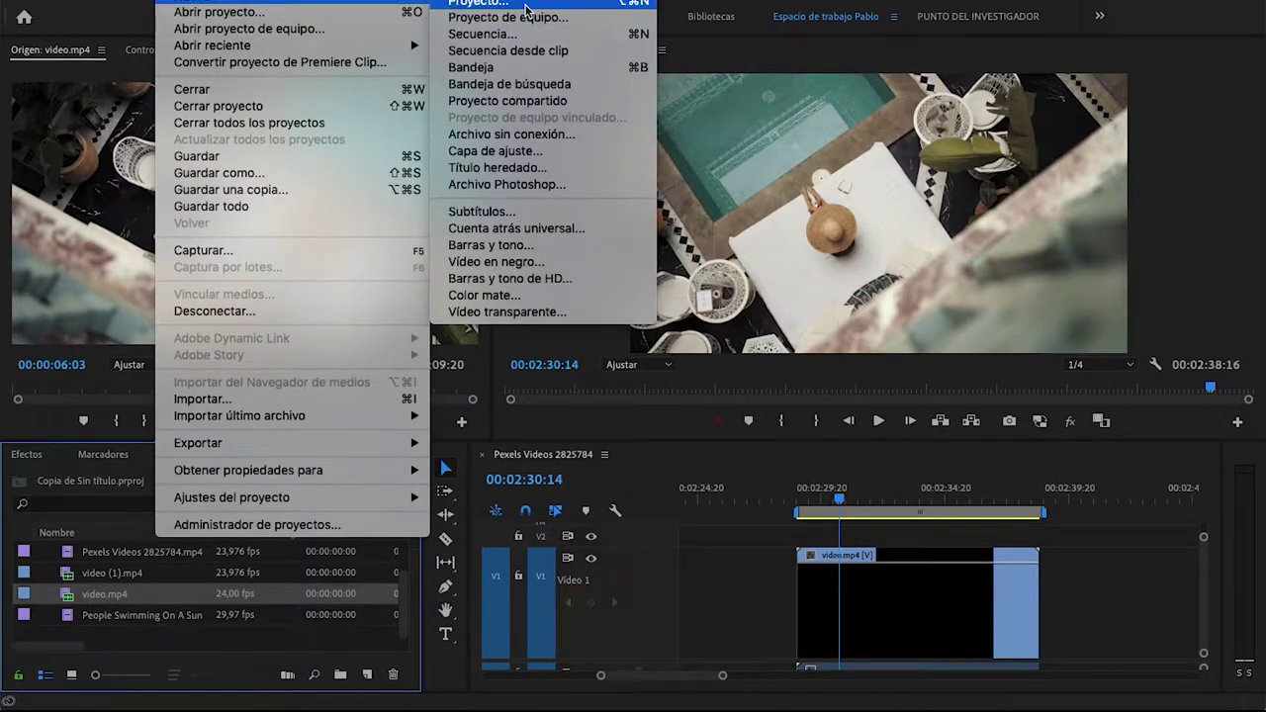
right_click(71, 513)
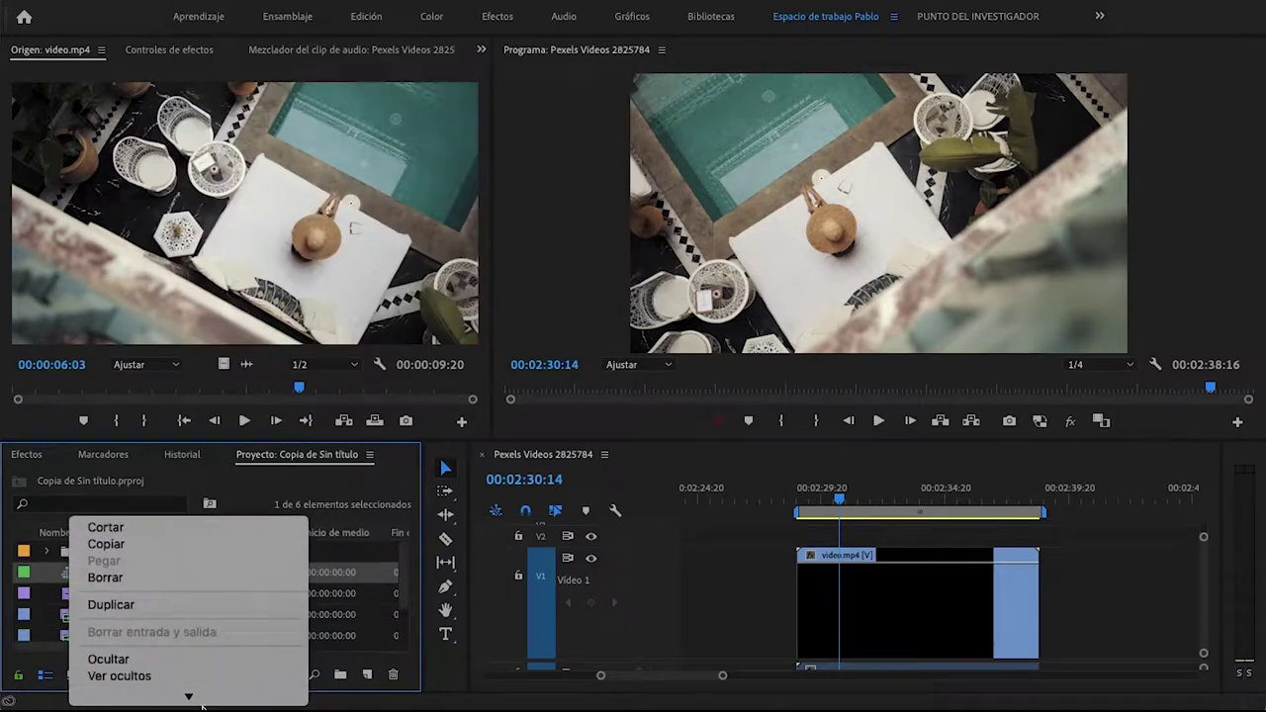
left_click(208, 355)
left_click(683, 98)
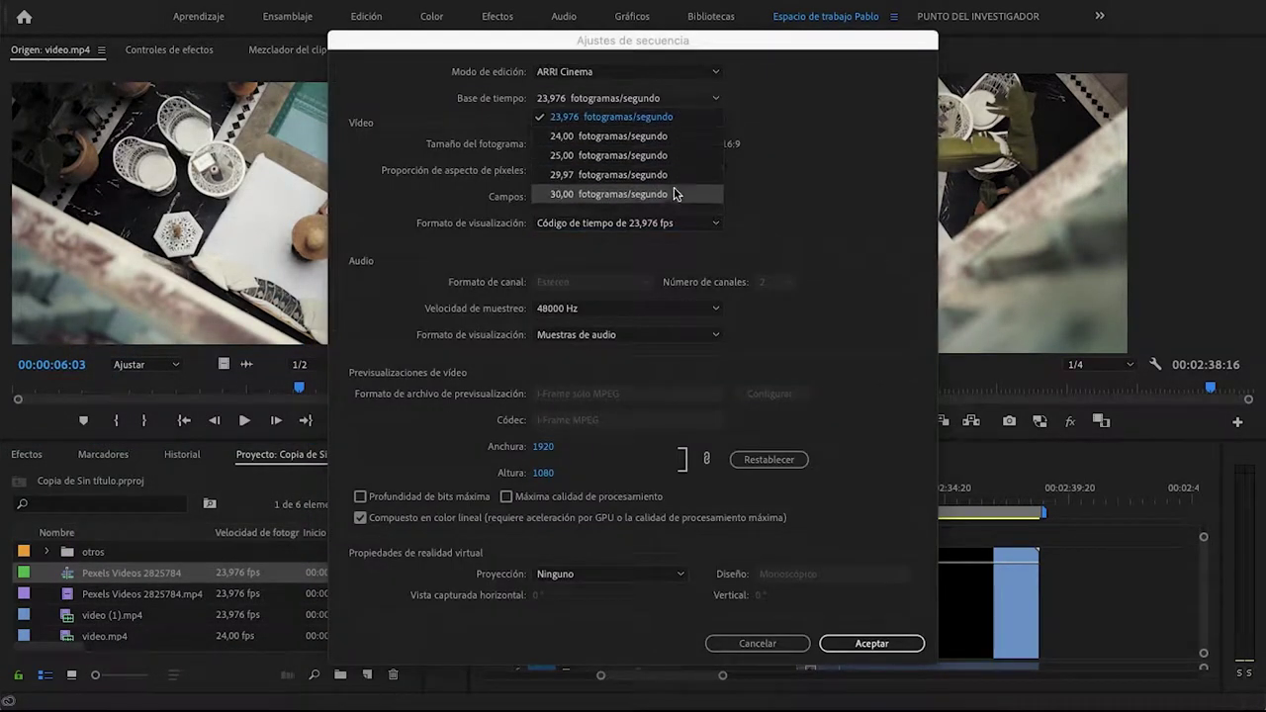
key("Escape")
key("Escape")
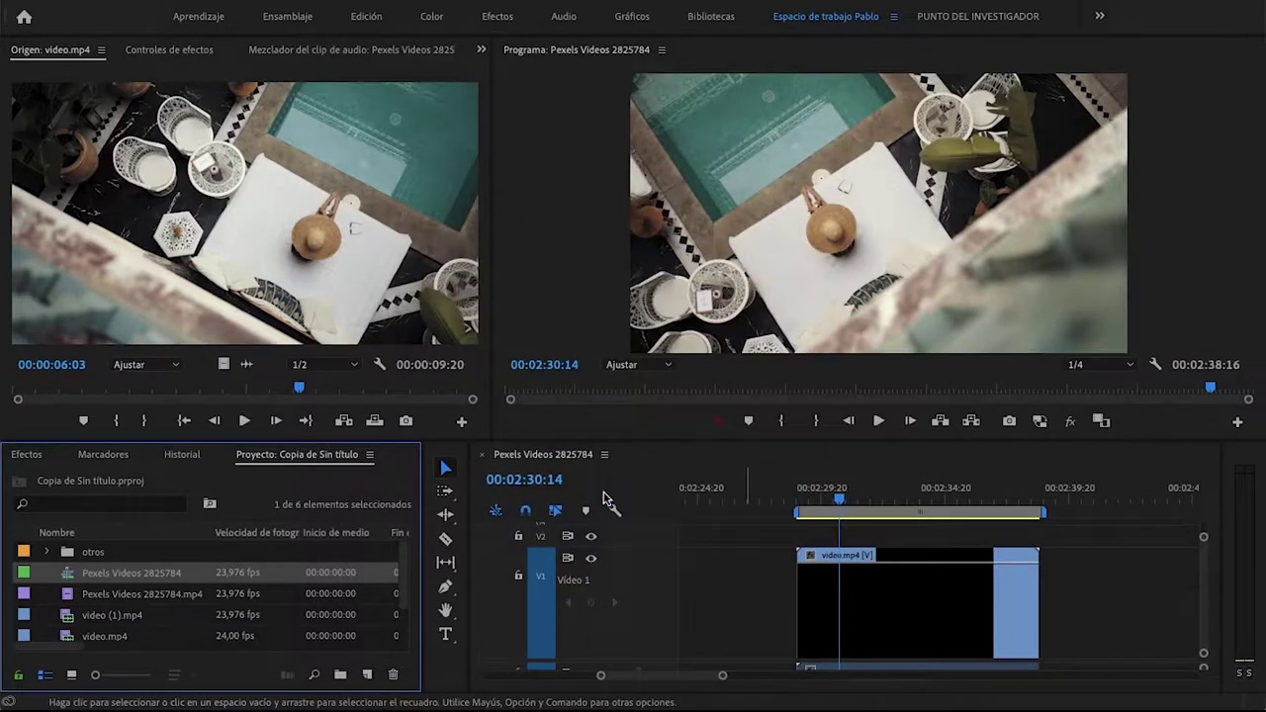
key("super+m")
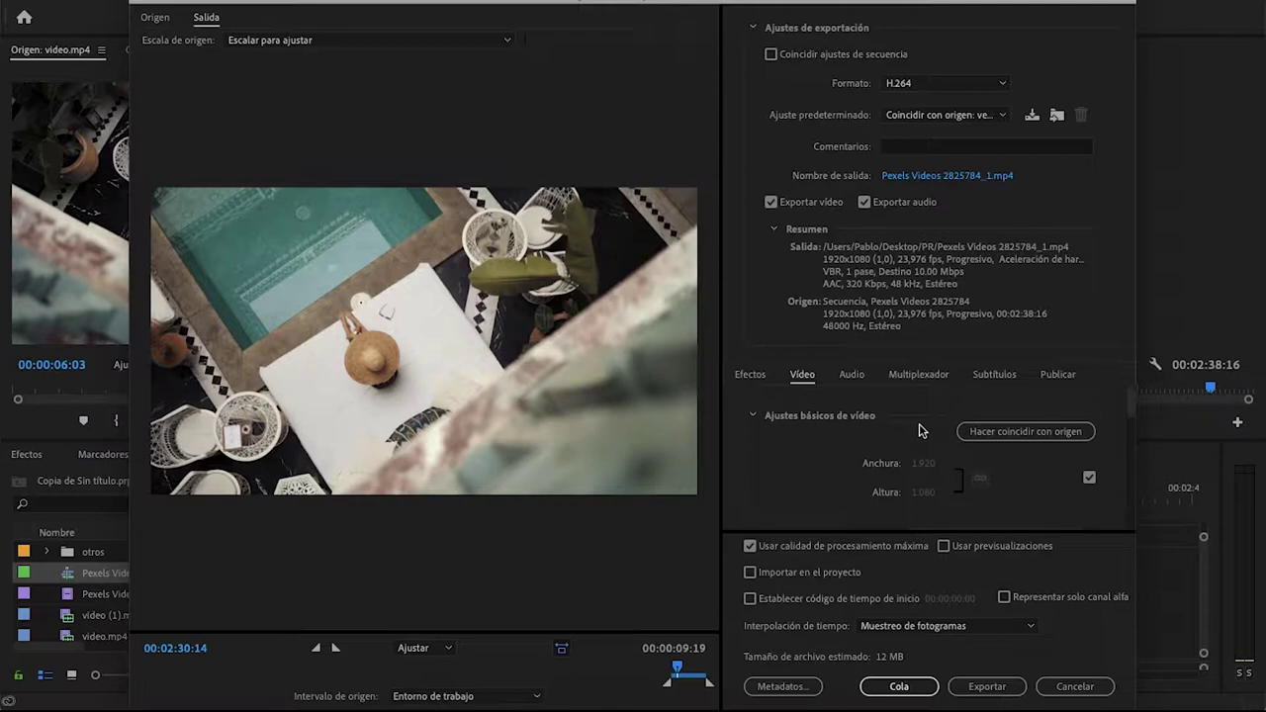
left_click_drag(1129, 407, 1135, 439)
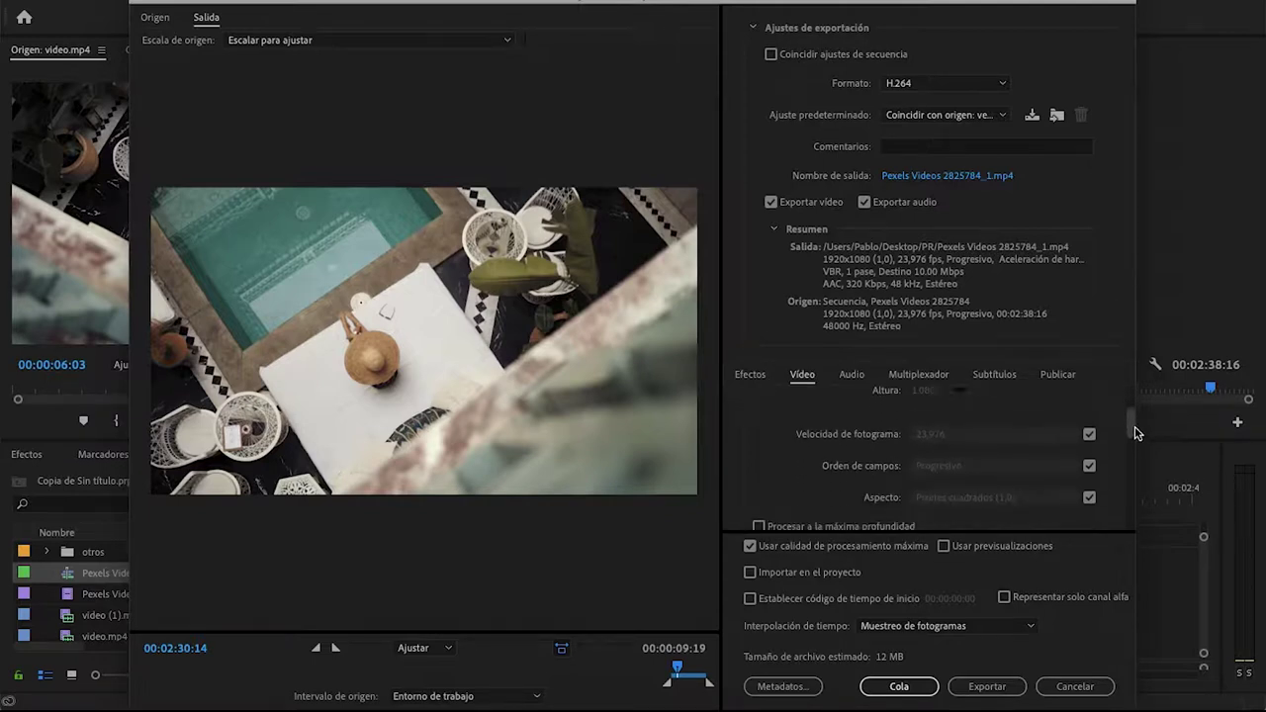
left_click(1089, 401)
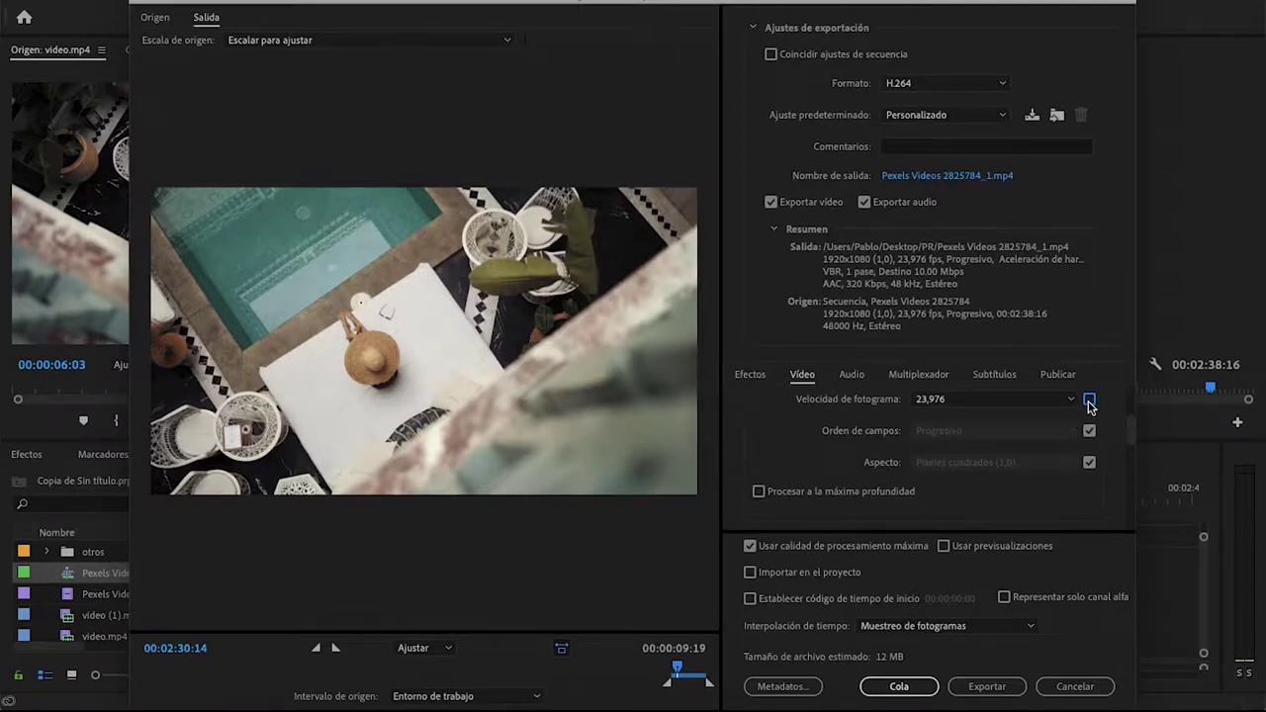
left_click(1071, 402)
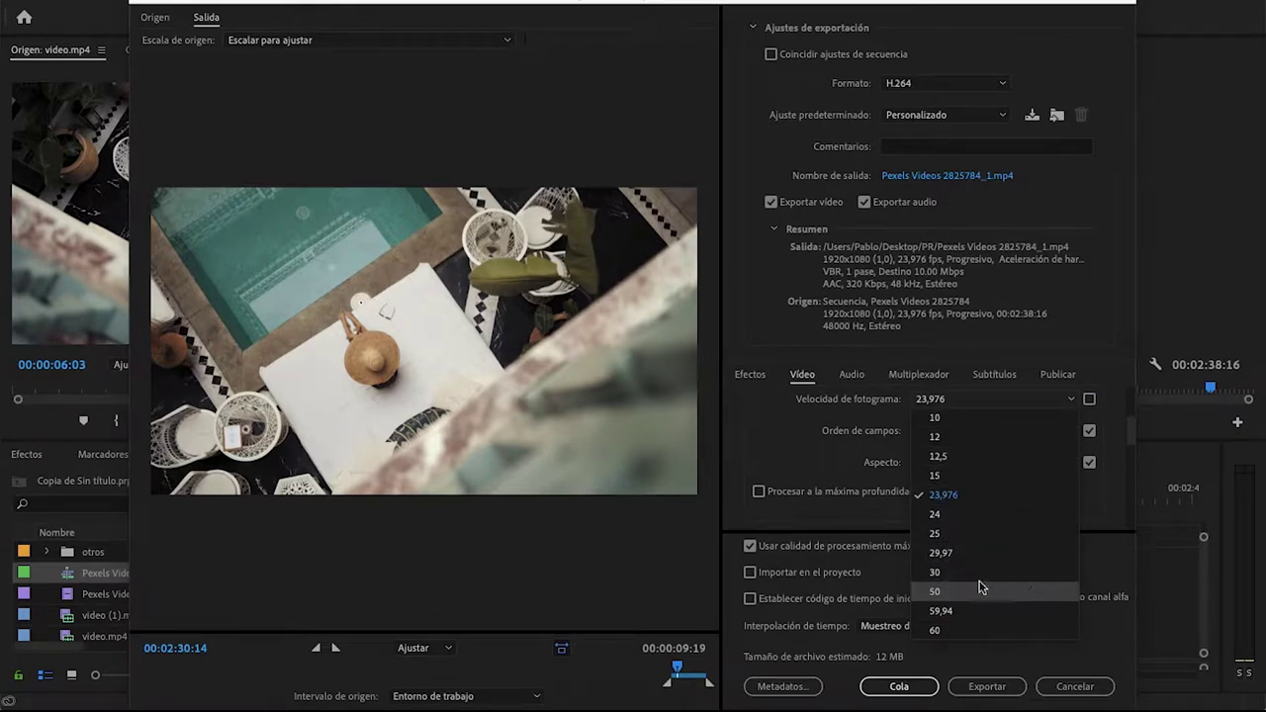
left_click(776, 476)
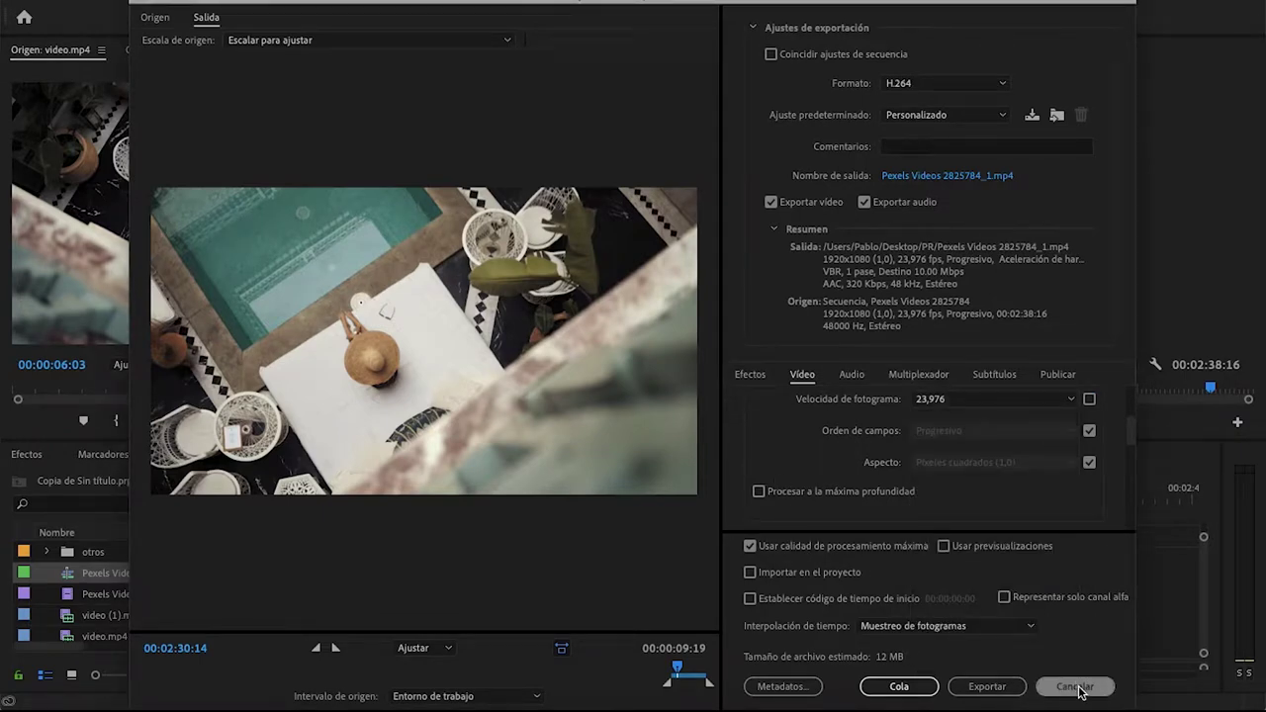
left_click(1078, 687)
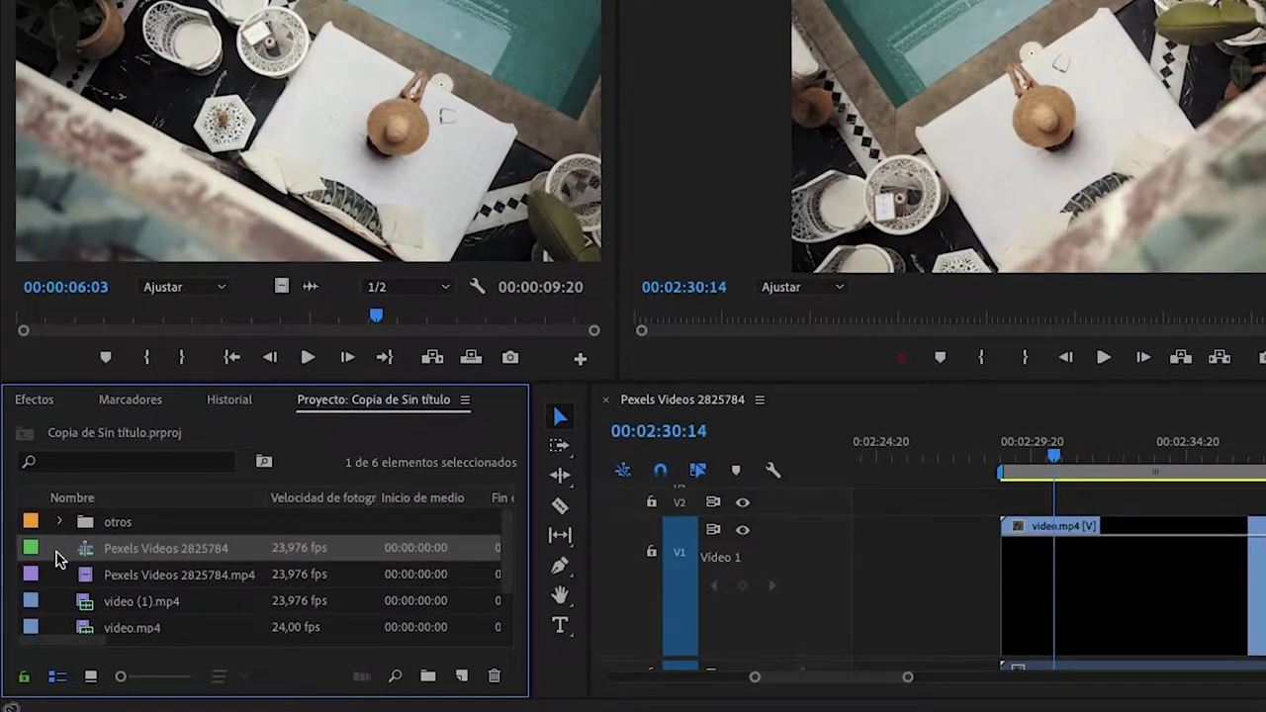
left_click(78, 565, "ctrl")
left_click(88, 552)
scroll(507, 590, "down", 1)
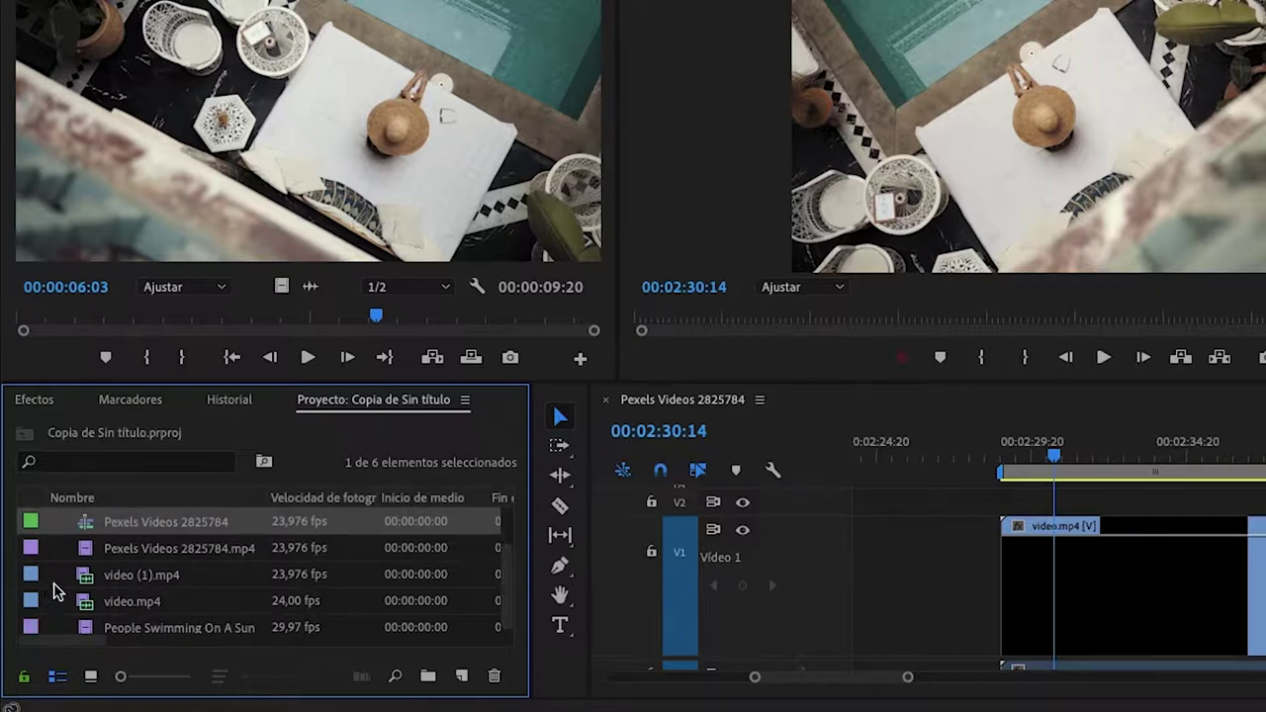
key("ctrl+shift+a")
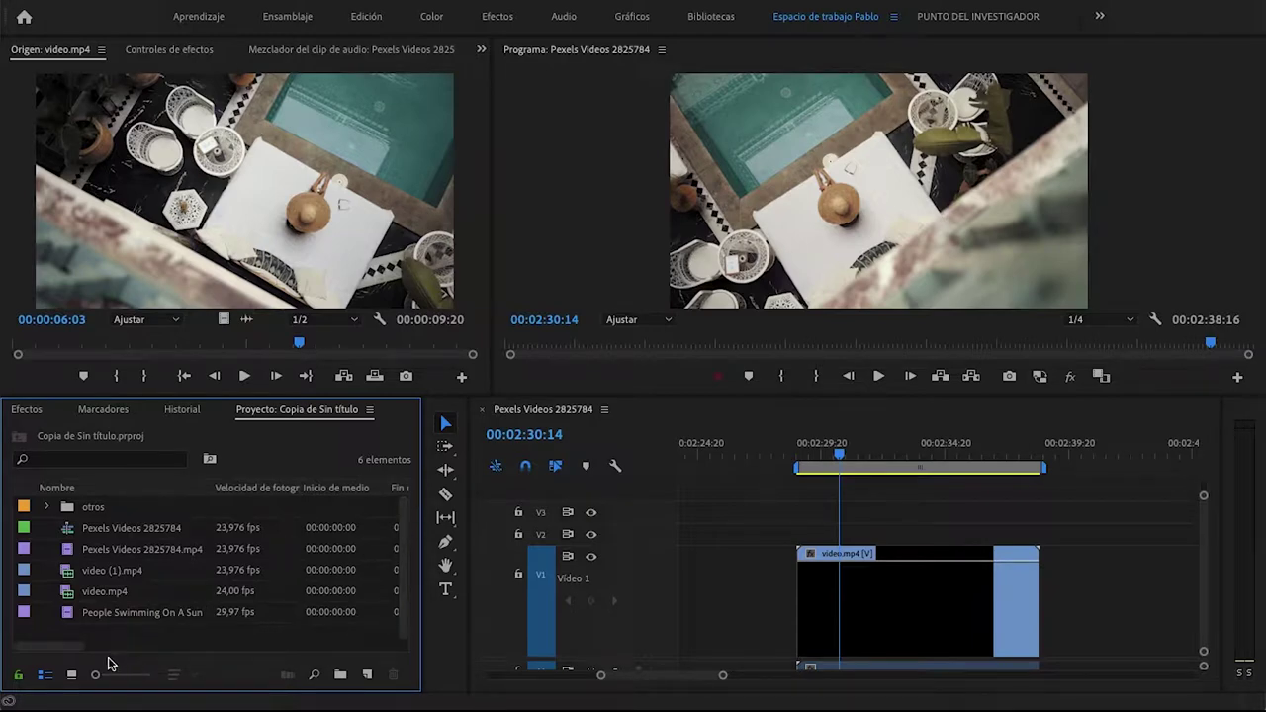
left_click(97, 614)
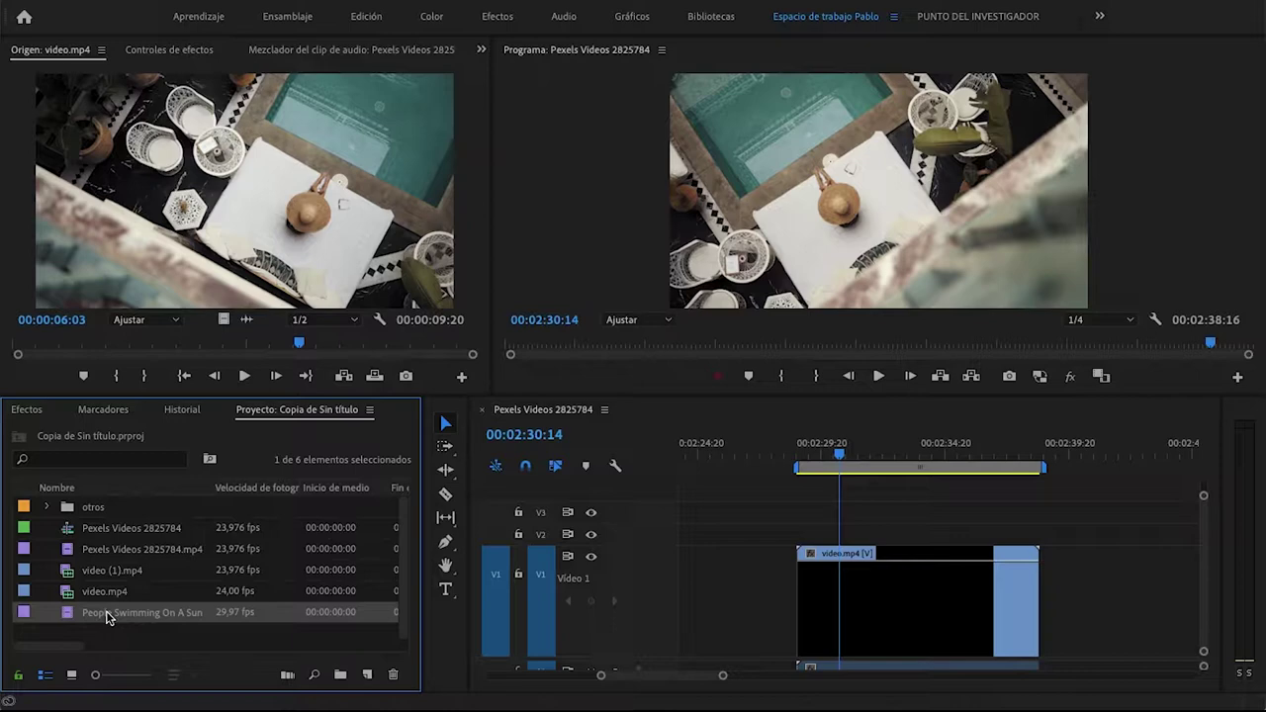
Interpret the swimming clip's footage at an assumed frame rate of 23,976 fps.
right_click(109, 615)
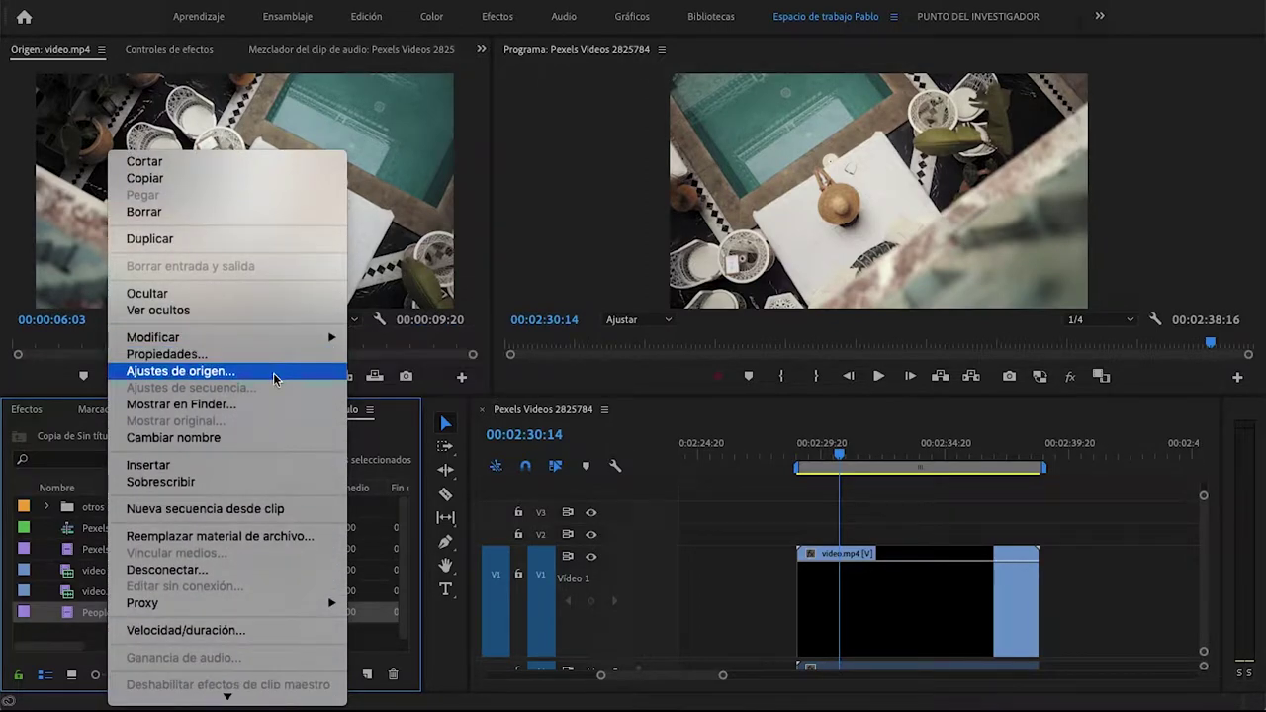
mouse_move(287, 345)
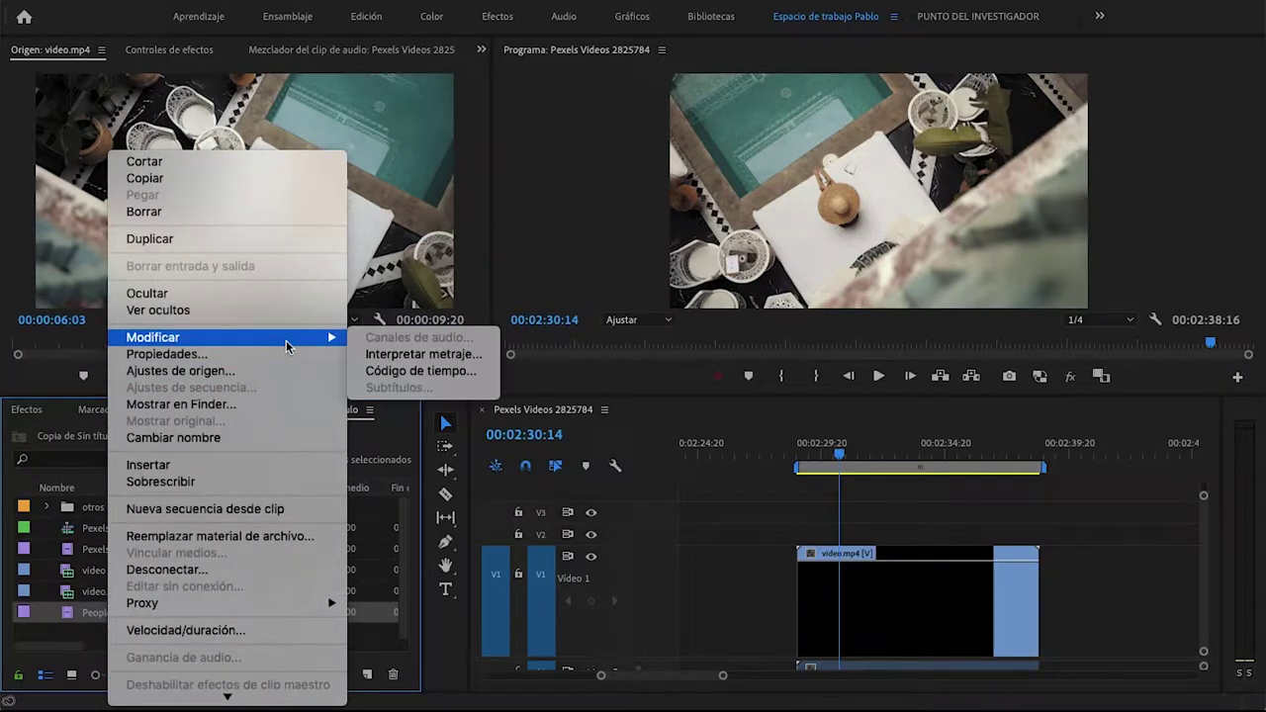
left_click(471, 354)
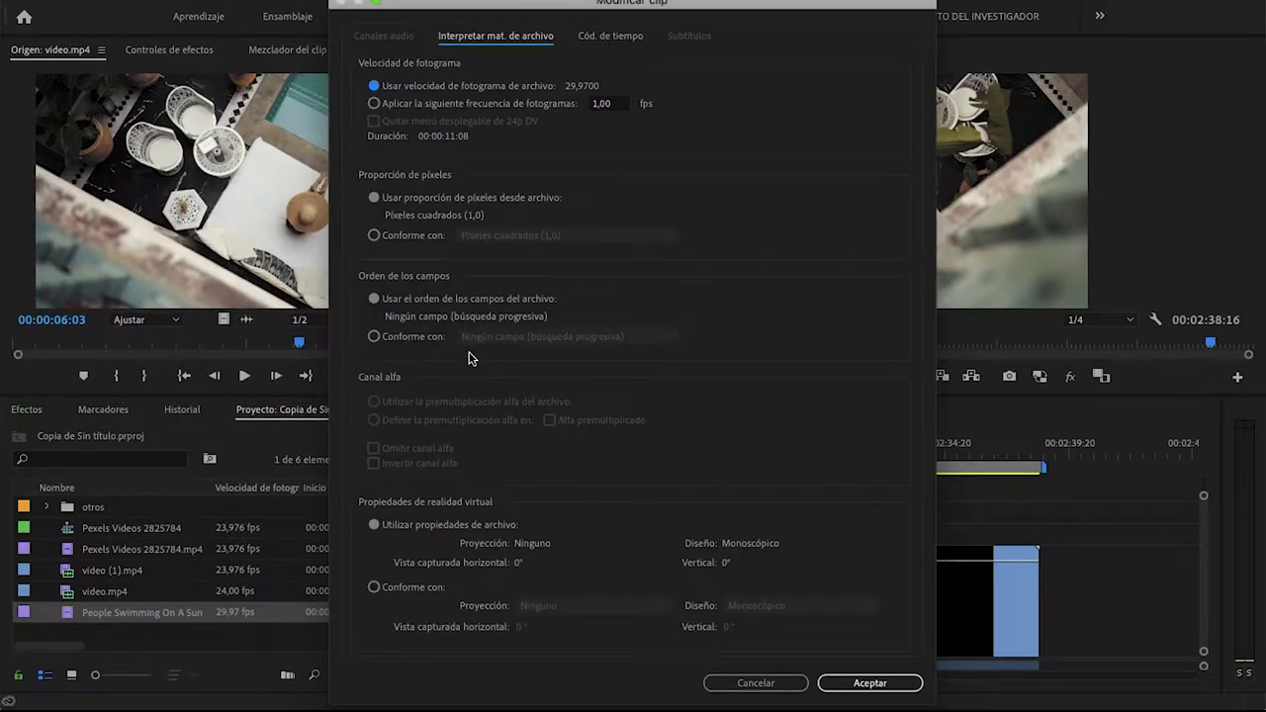
left_click(435, 104)
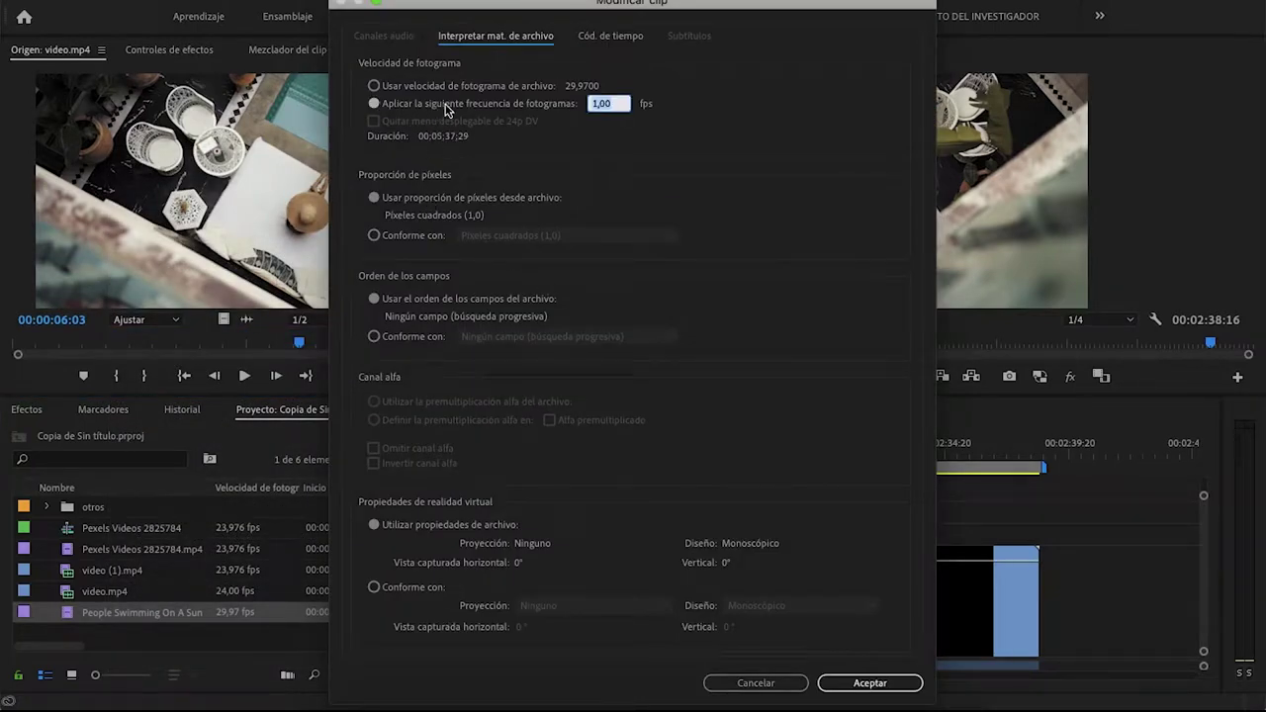
type("23")
type(",97")
key("Return")
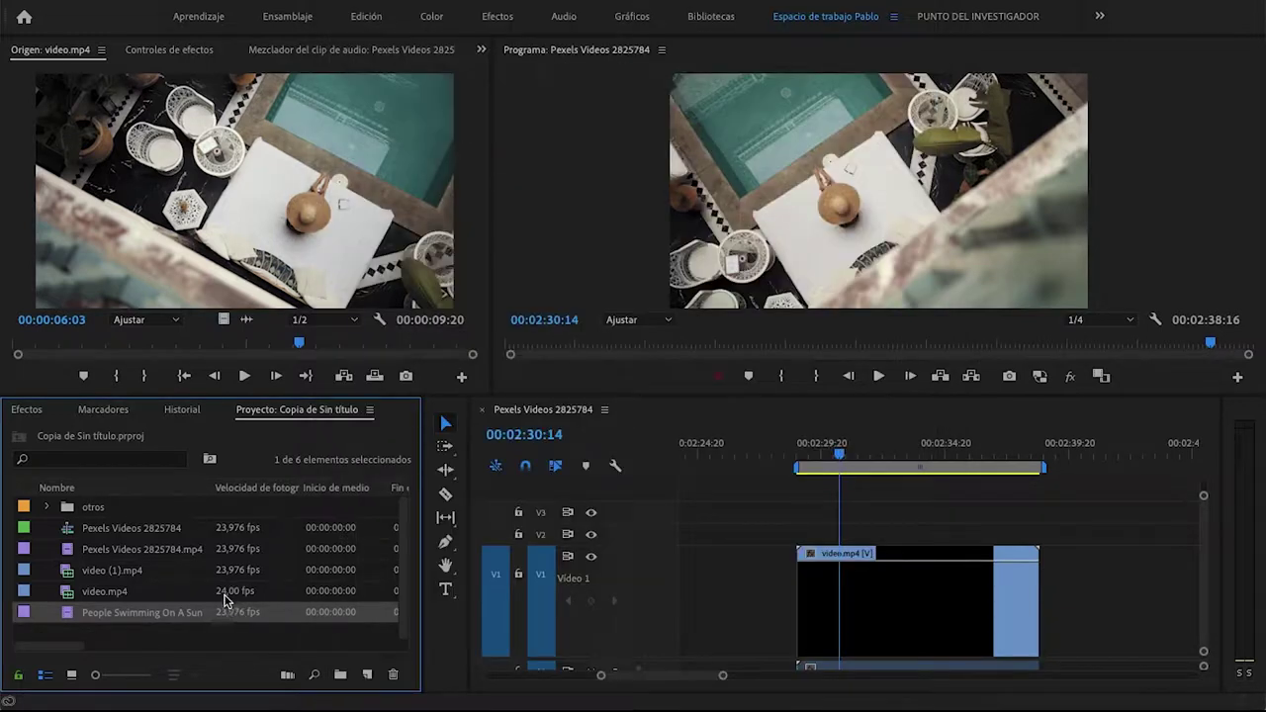
Interpret video.mp4 at 23,976 fps too, and widen the Nombre column.
right_click(229, 593)
mouse_move(361, 704)
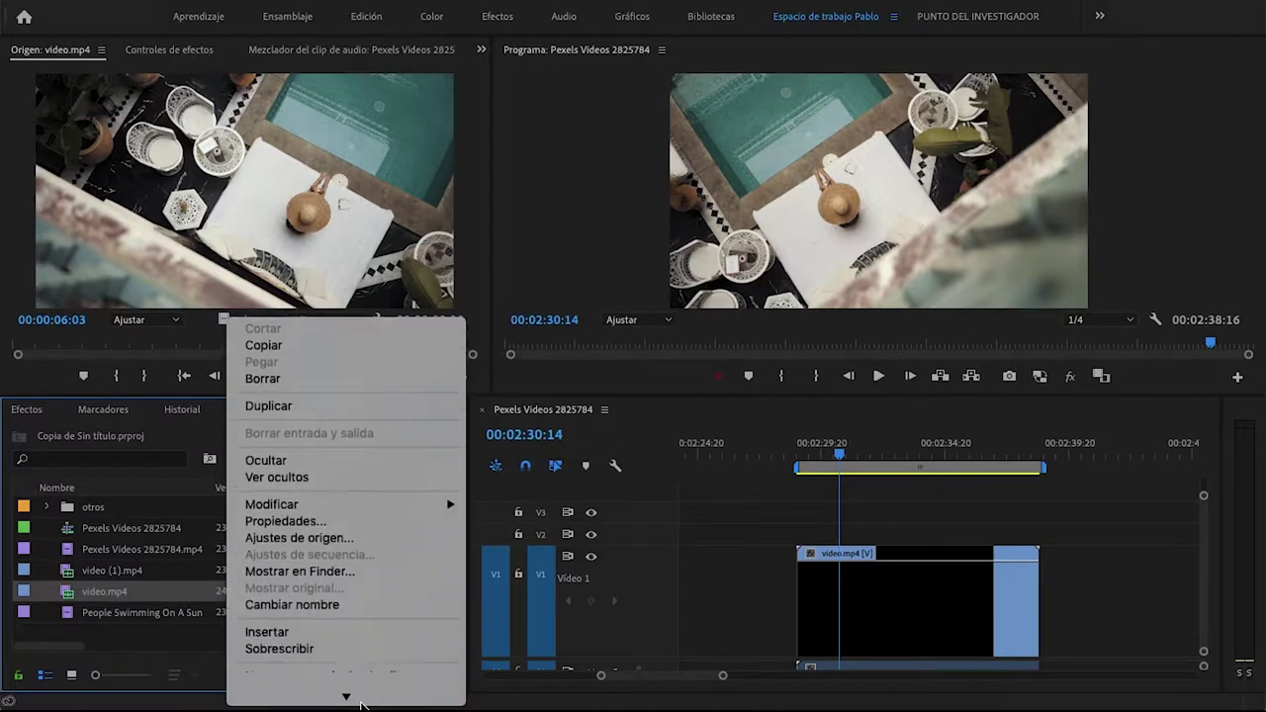
mouse_move(445, 271)
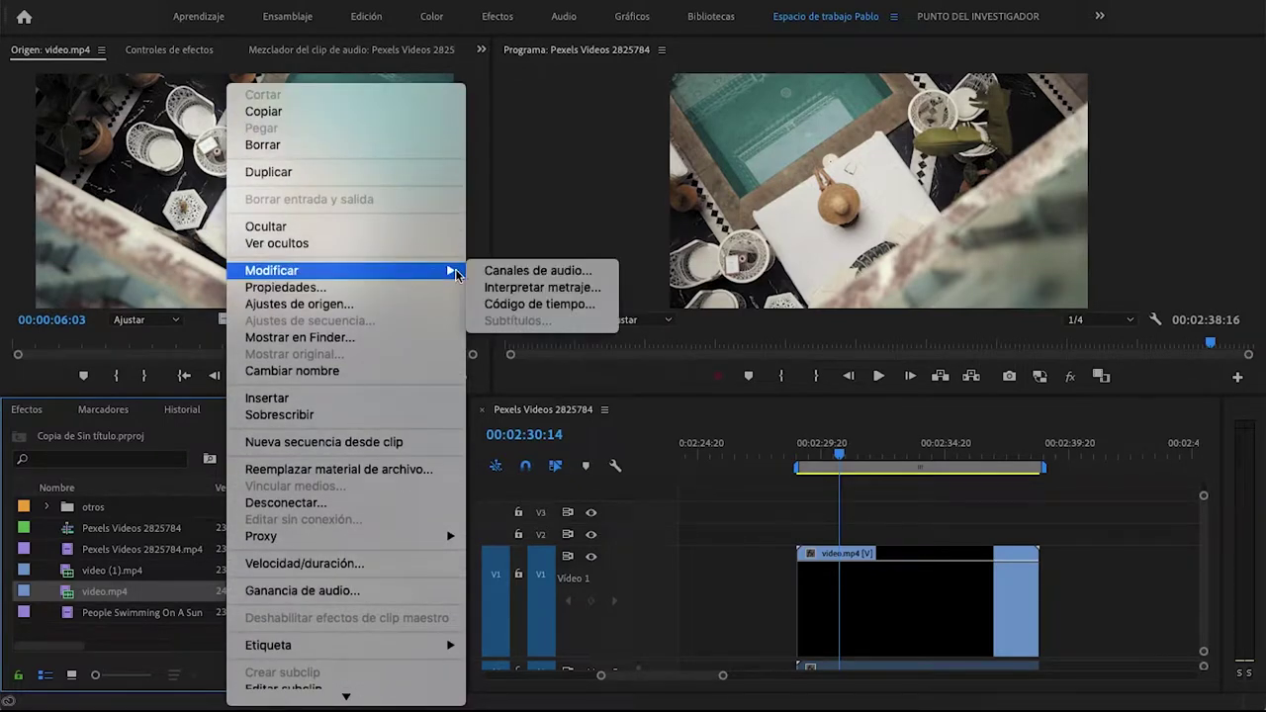
left_click(521, 287)
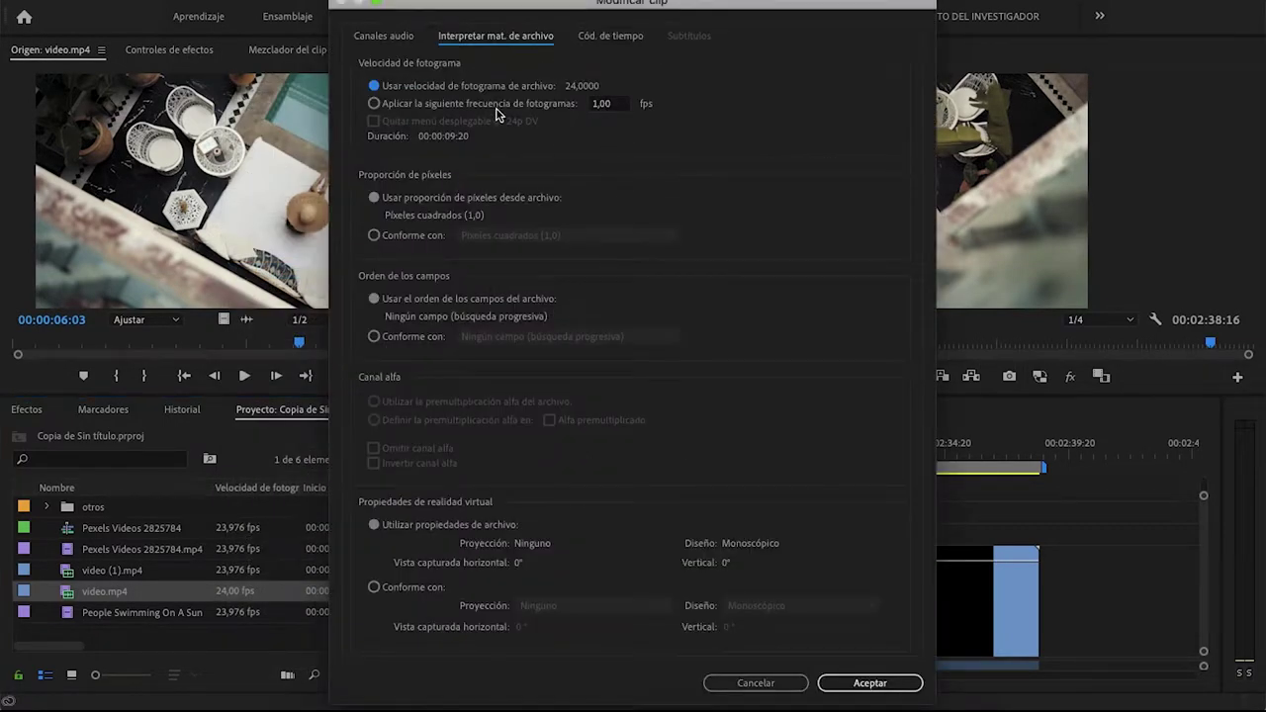
left_click(498, 104)
type("23,976")
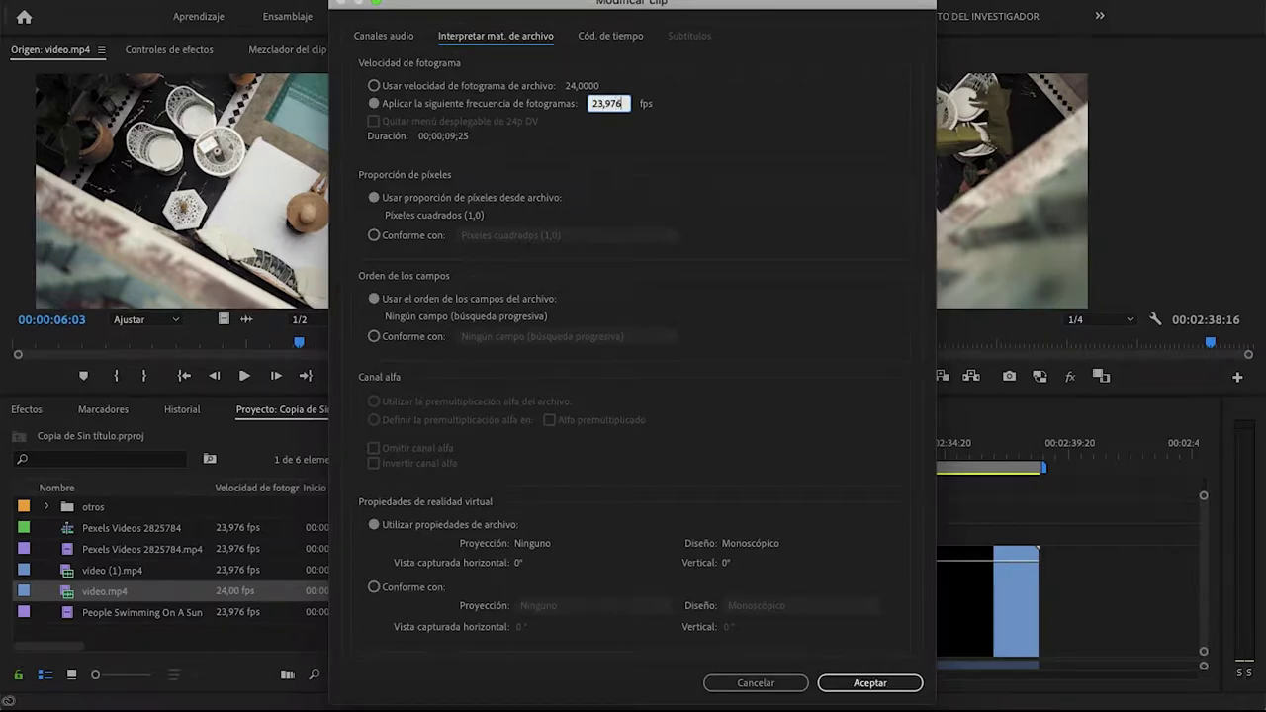
key("Return")
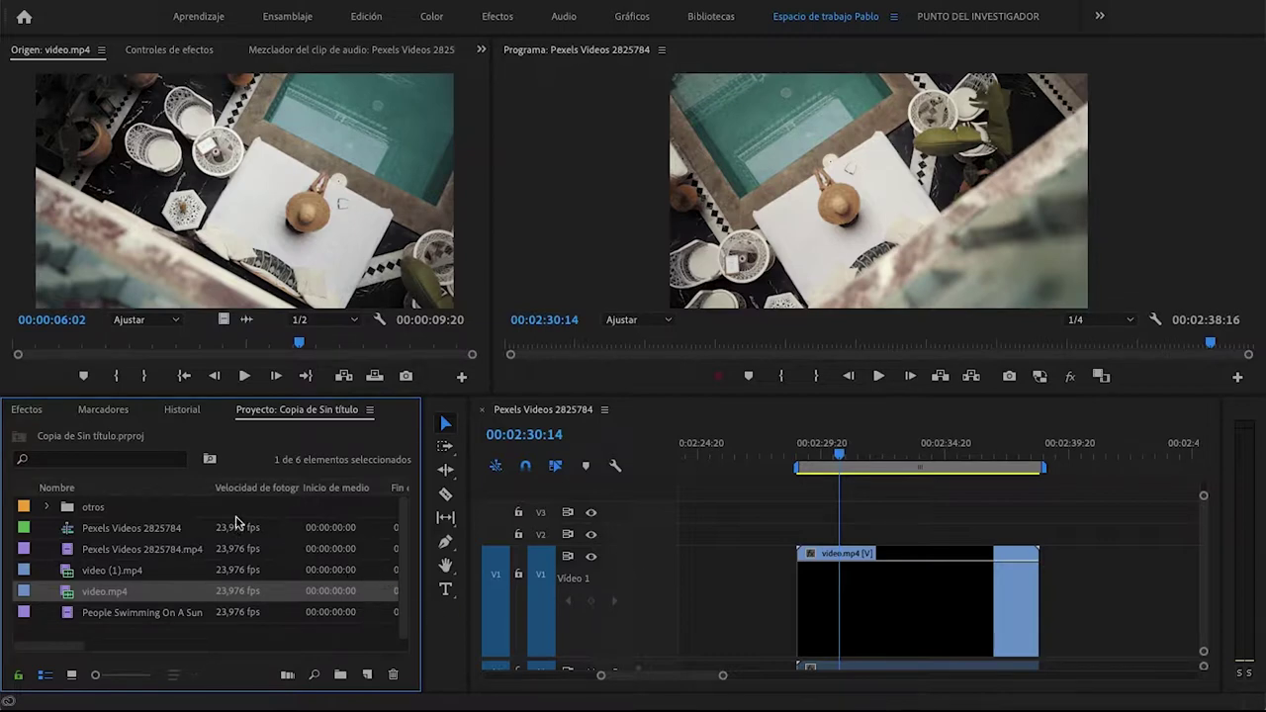
left_click_drag(212, 488, 226, 488)
left_click(915, 522)
mouse_move(845, 456)
left_mouse_down()
mouse_move(919, 459)
mouse_move(839, 456)
left_mouse_up()
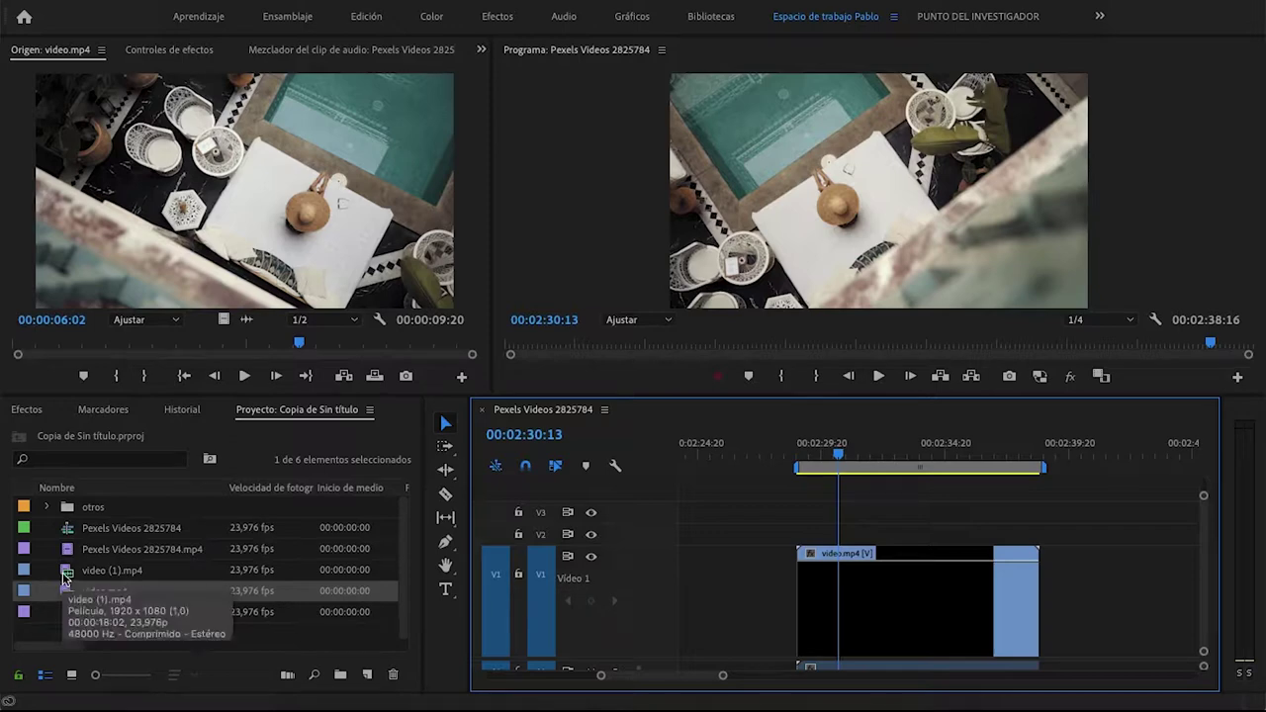
left_click(55, 631)
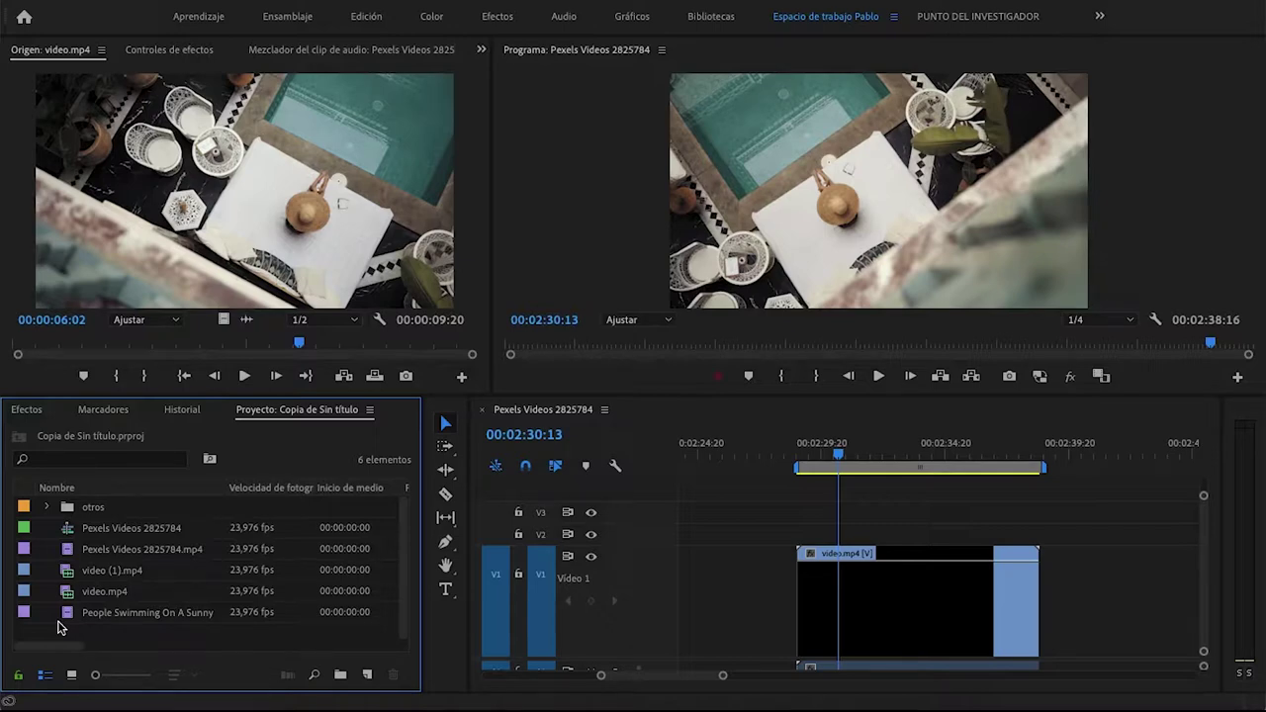
left_click(447, 469)
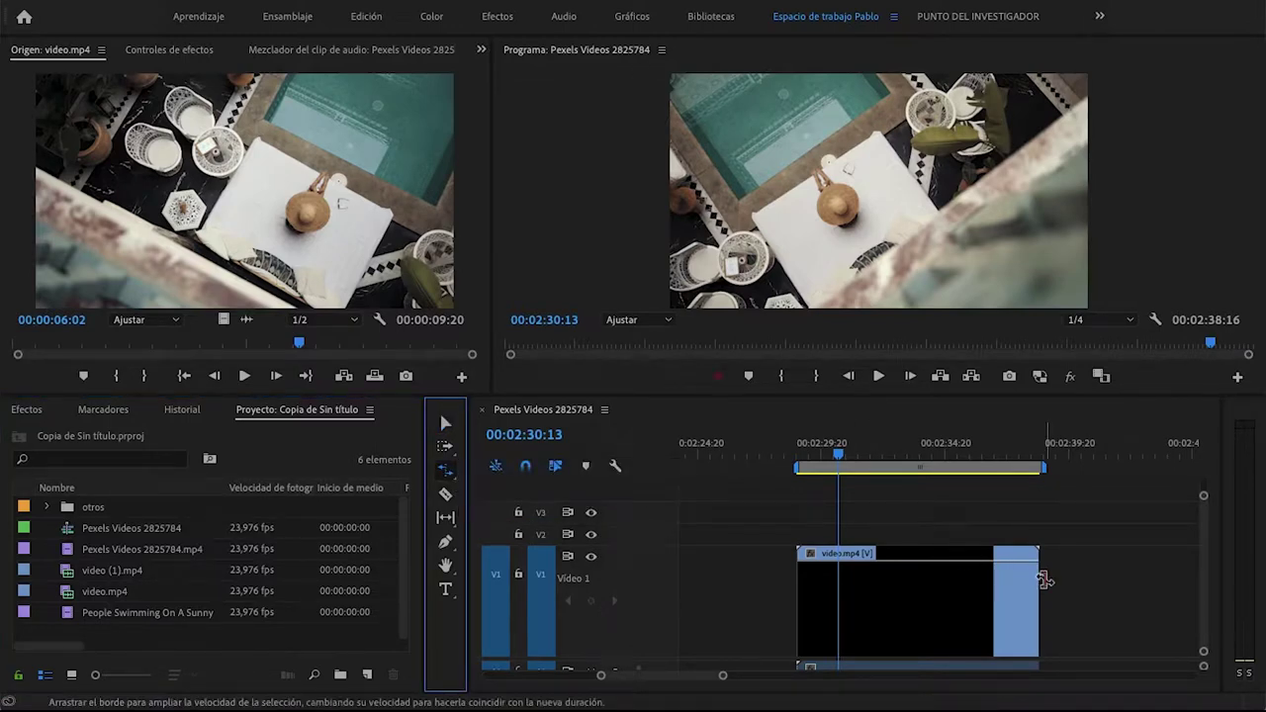
left_click(1039, 580)
mouse_move(1032, 581)
left_mouse_down()
mouse_move(1162, 580)
mouse_move(880, 575)
left_mouse_up()
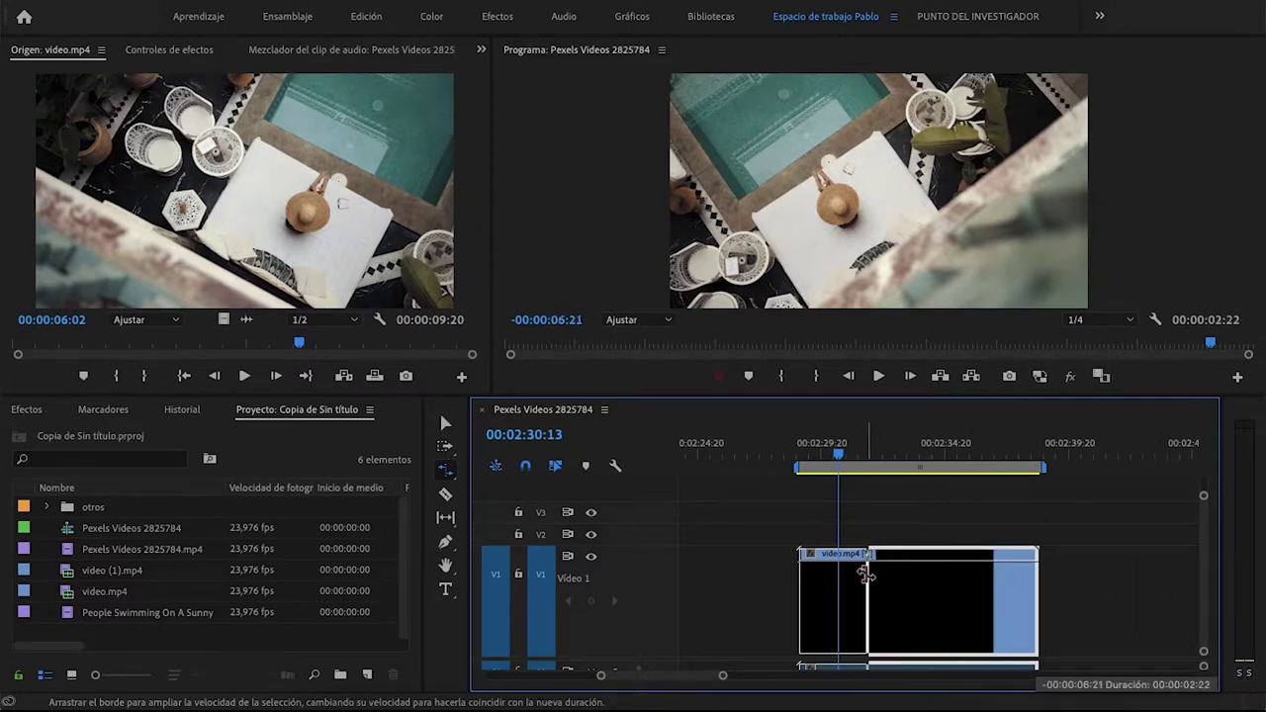
left_click_drag(881, 575, 869, 576)
left_click(817, 450)
left_click(804, 452)
key("space")
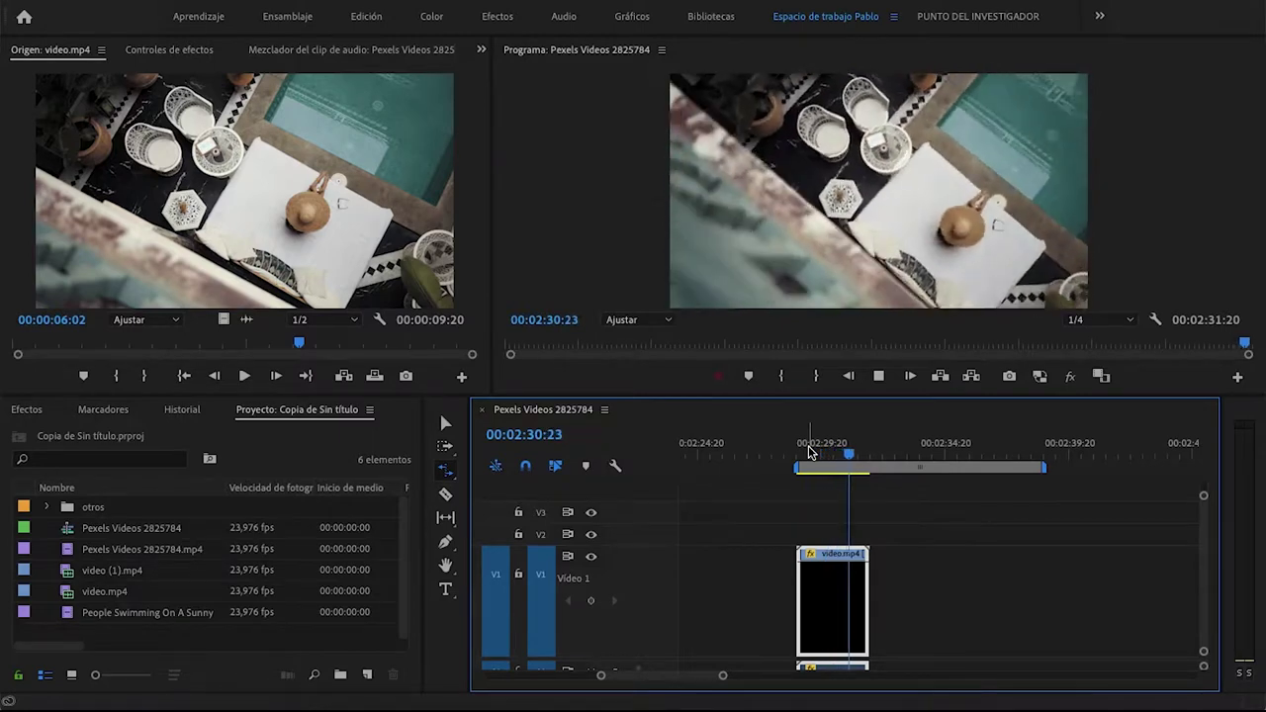
key("space")
key("ctrl+z")
key("v")
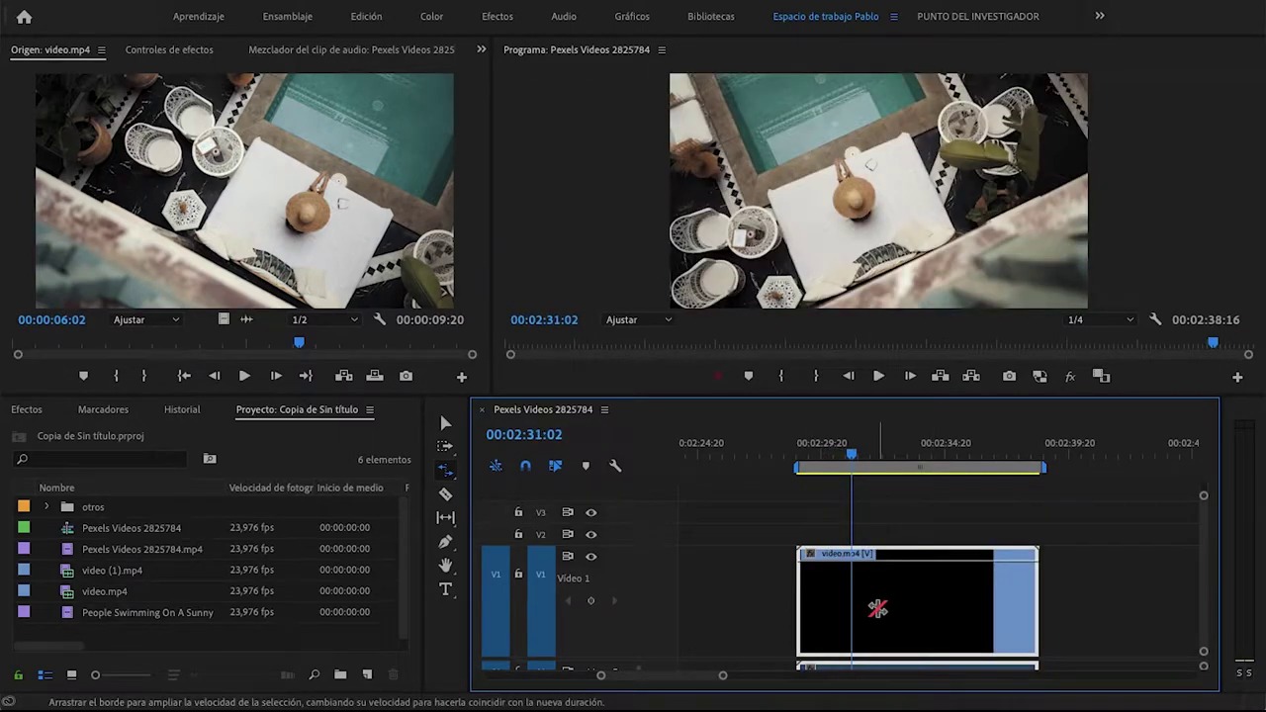
Set video.mp4's speed to 50% in Speed/Duration.
right_click(896, 606)
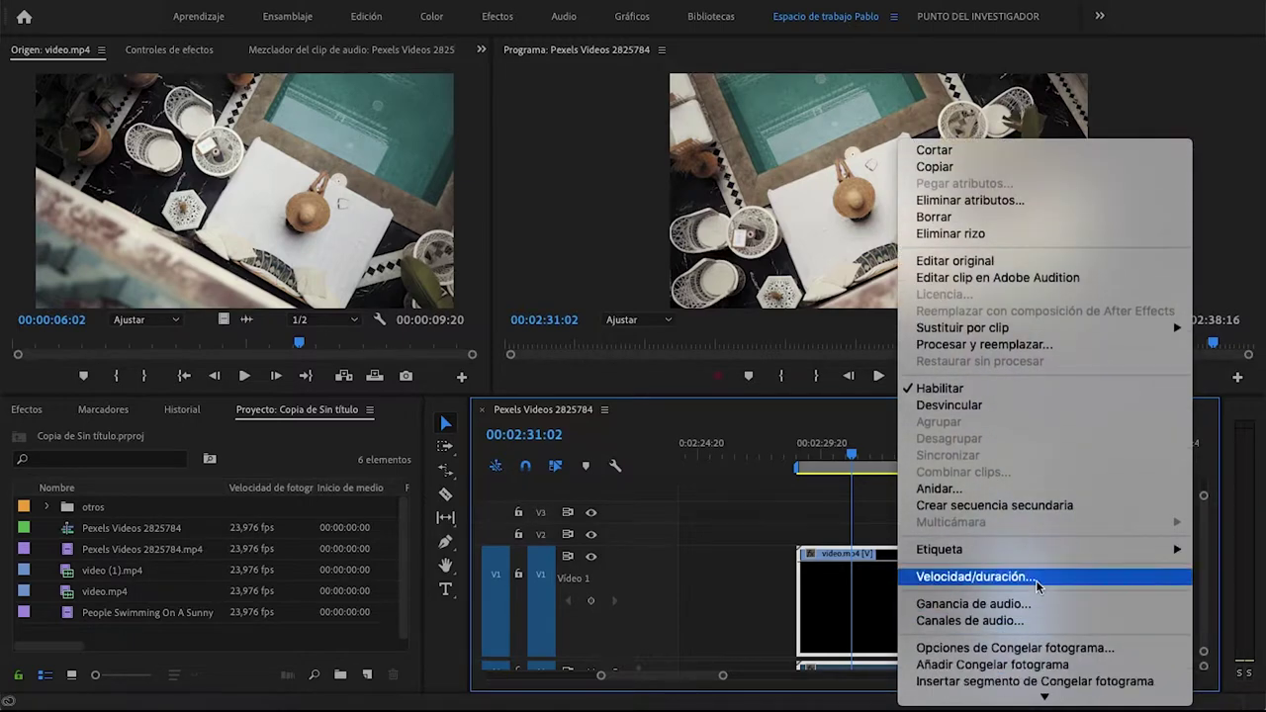
left_click(1029, 579)
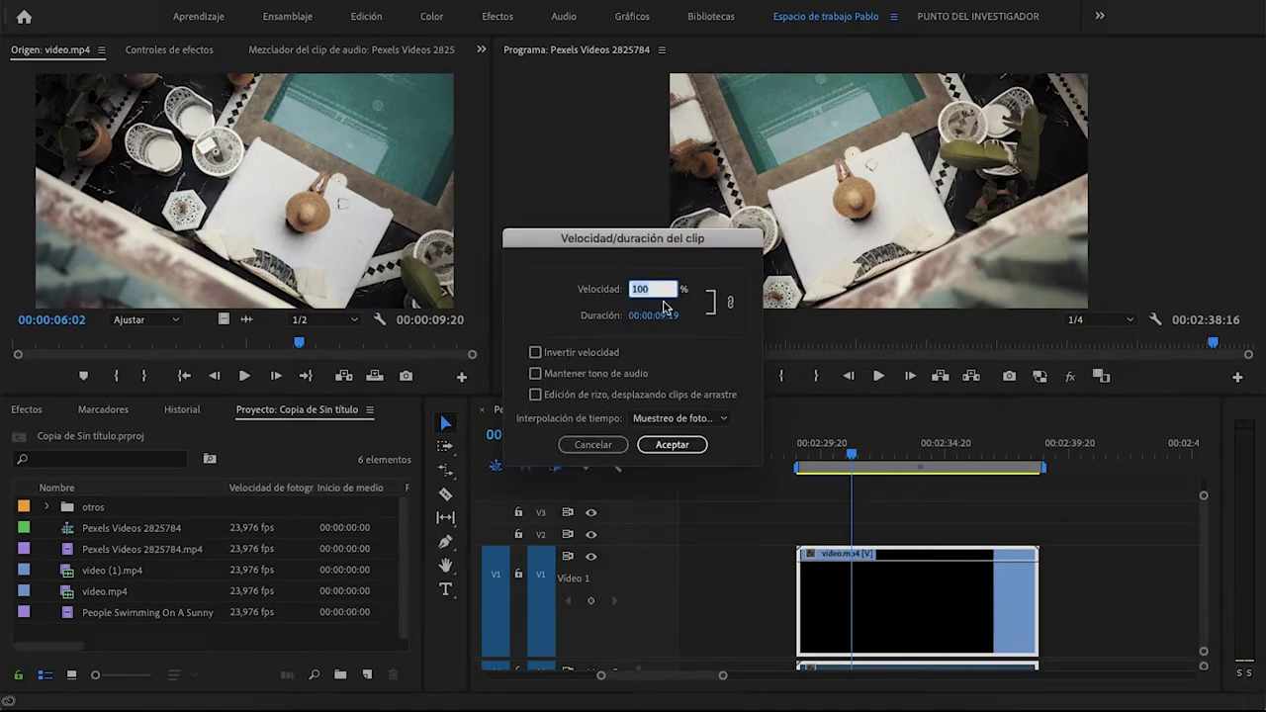
type("0")
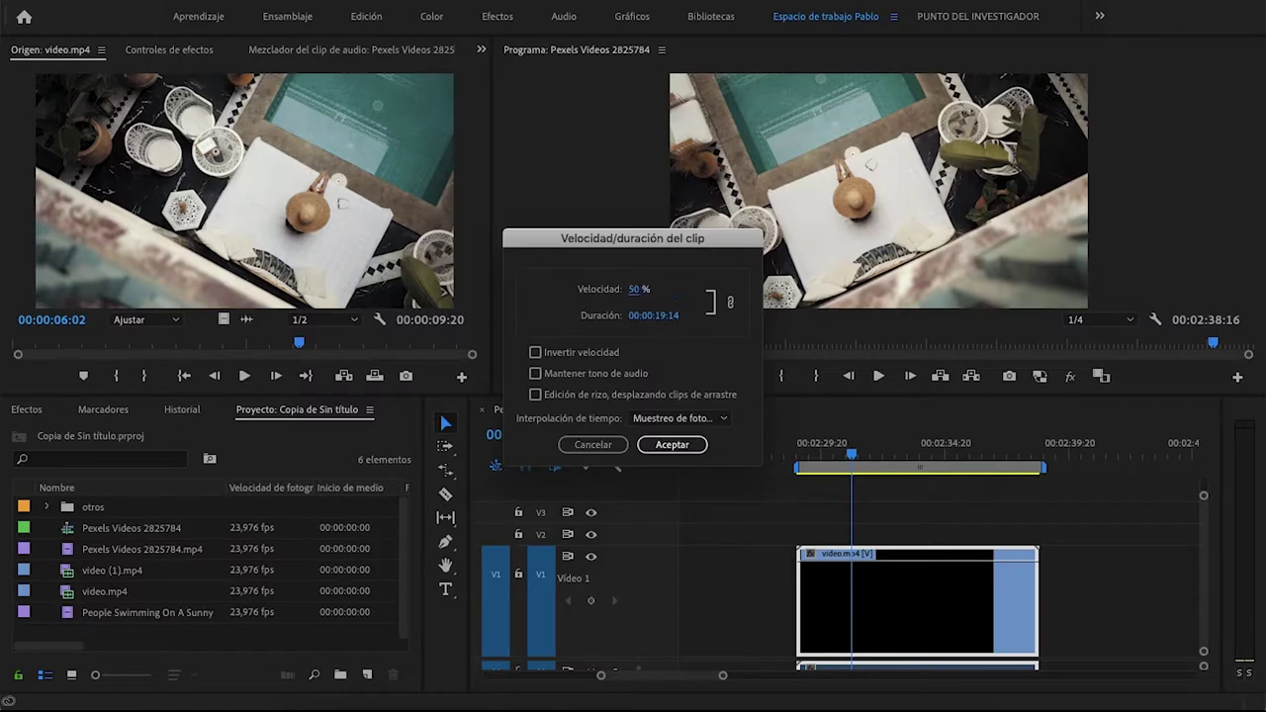
key("Return")
Zoom out, play back the slowed clip, then show its Effect Controls.
left_click_drag(722, 678, 875, 675)
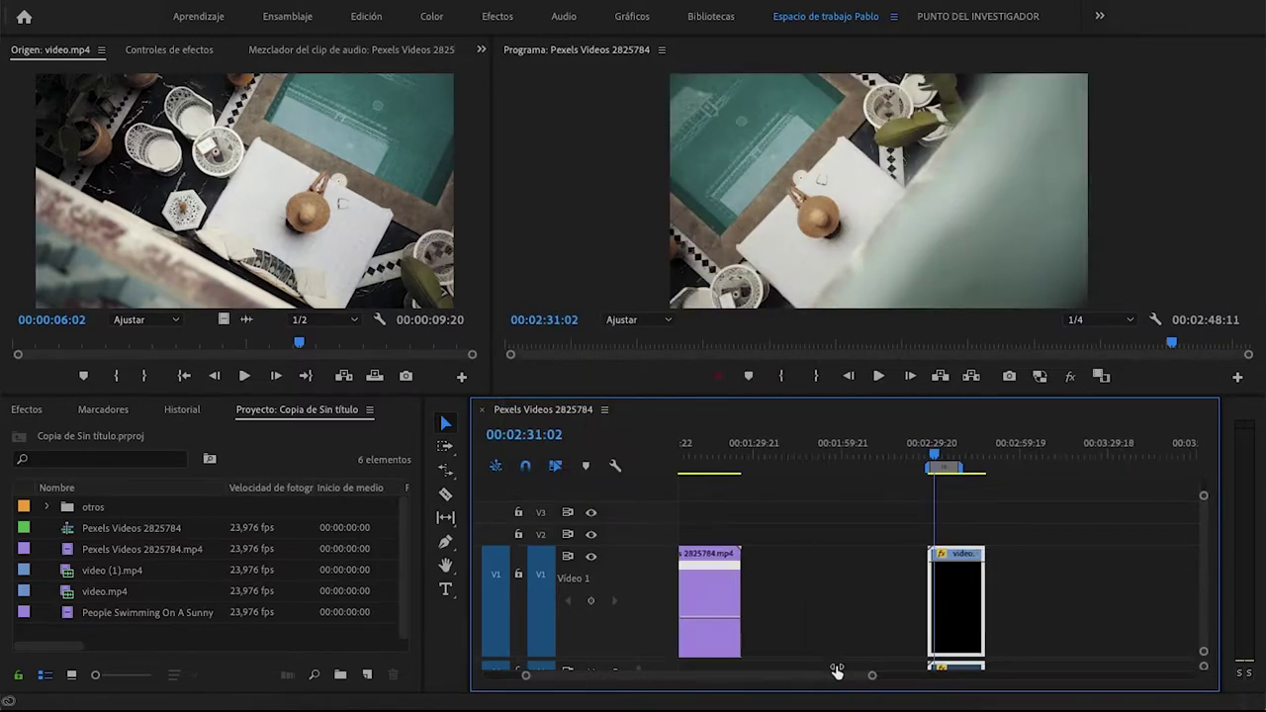
key("space")
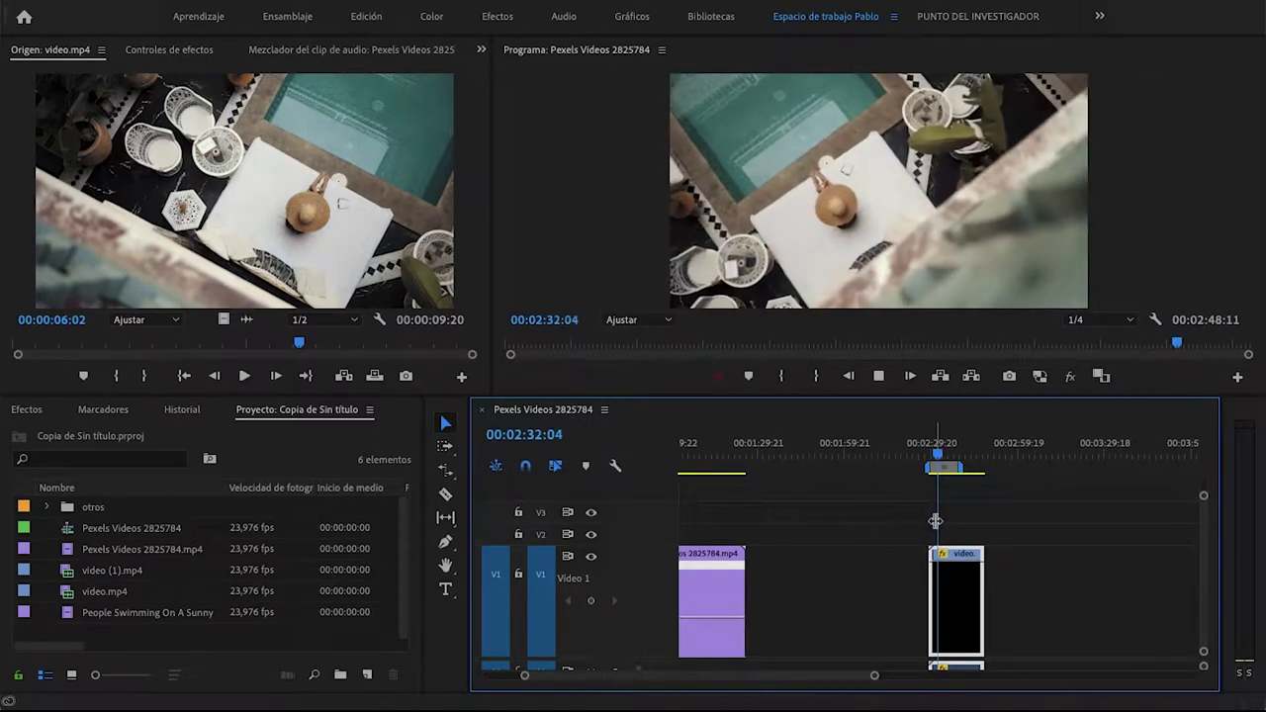
key("space")
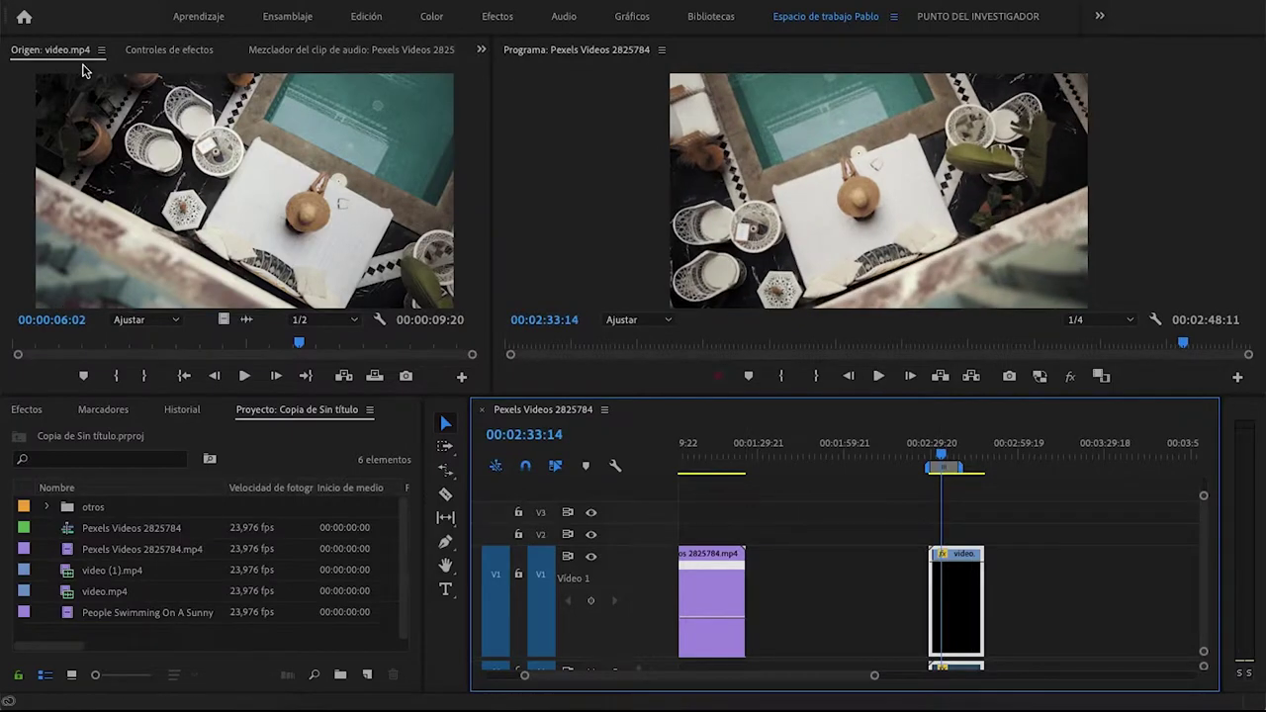
left_click(151, 52)
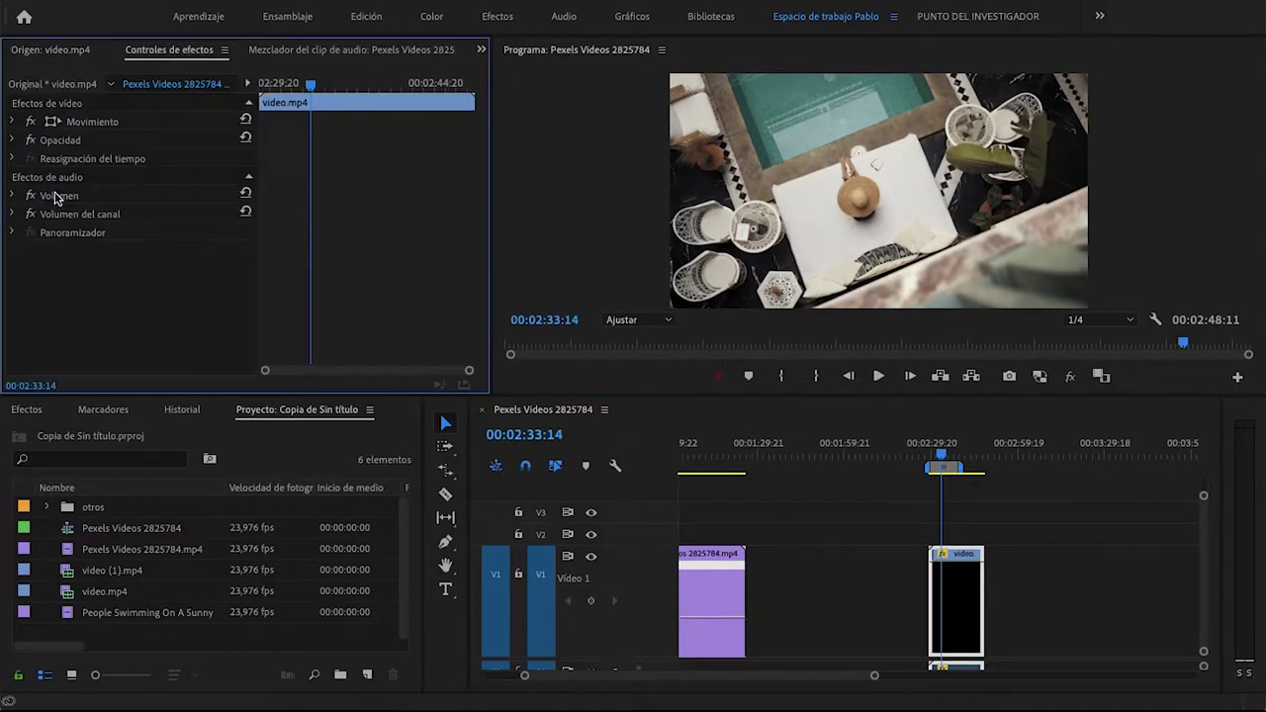
Expand Reasignación del tiempo > Velocidad and zoom the timeline in on the clip.
left_click(11, 159)
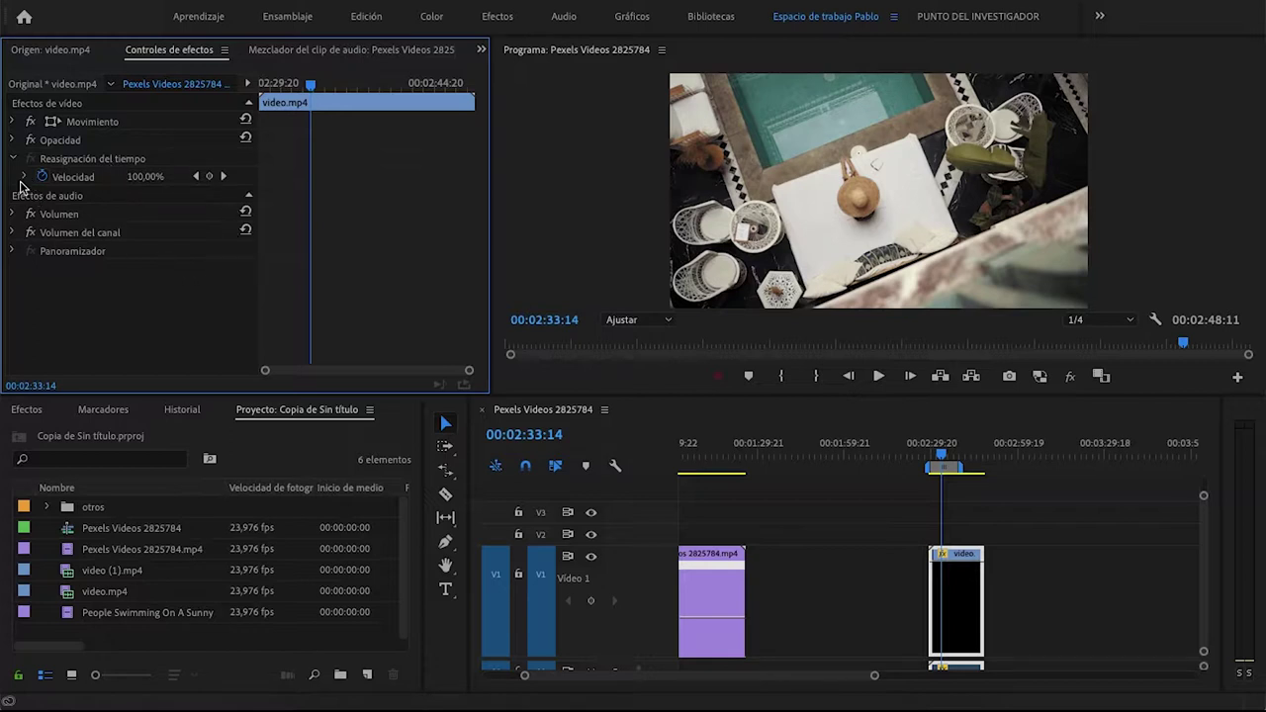
left_click(26, 177)
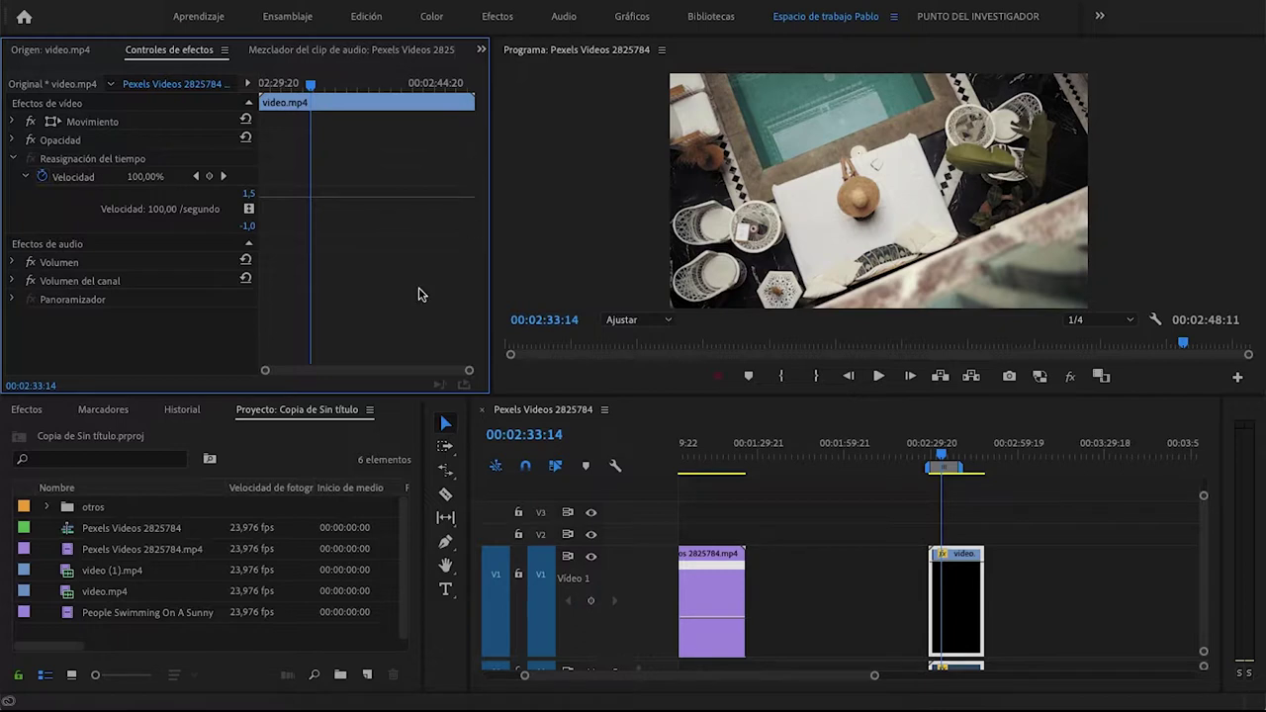
left_click(941, 456)
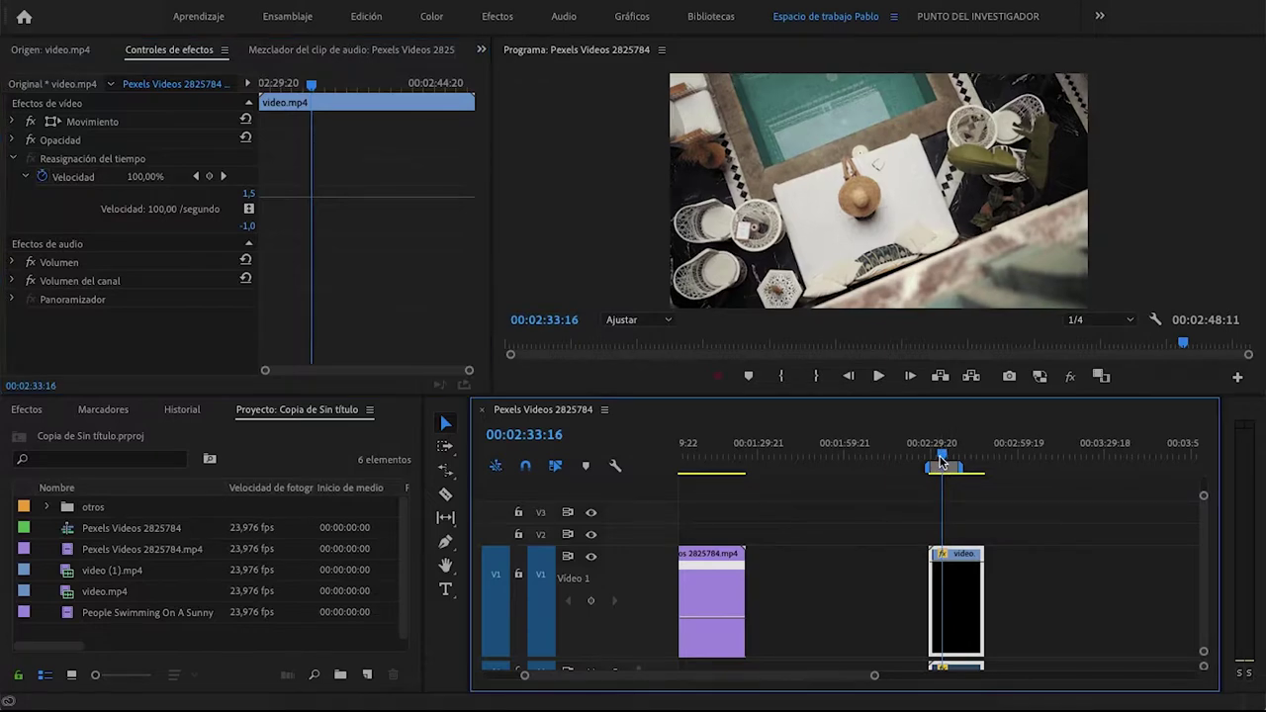
key("=")
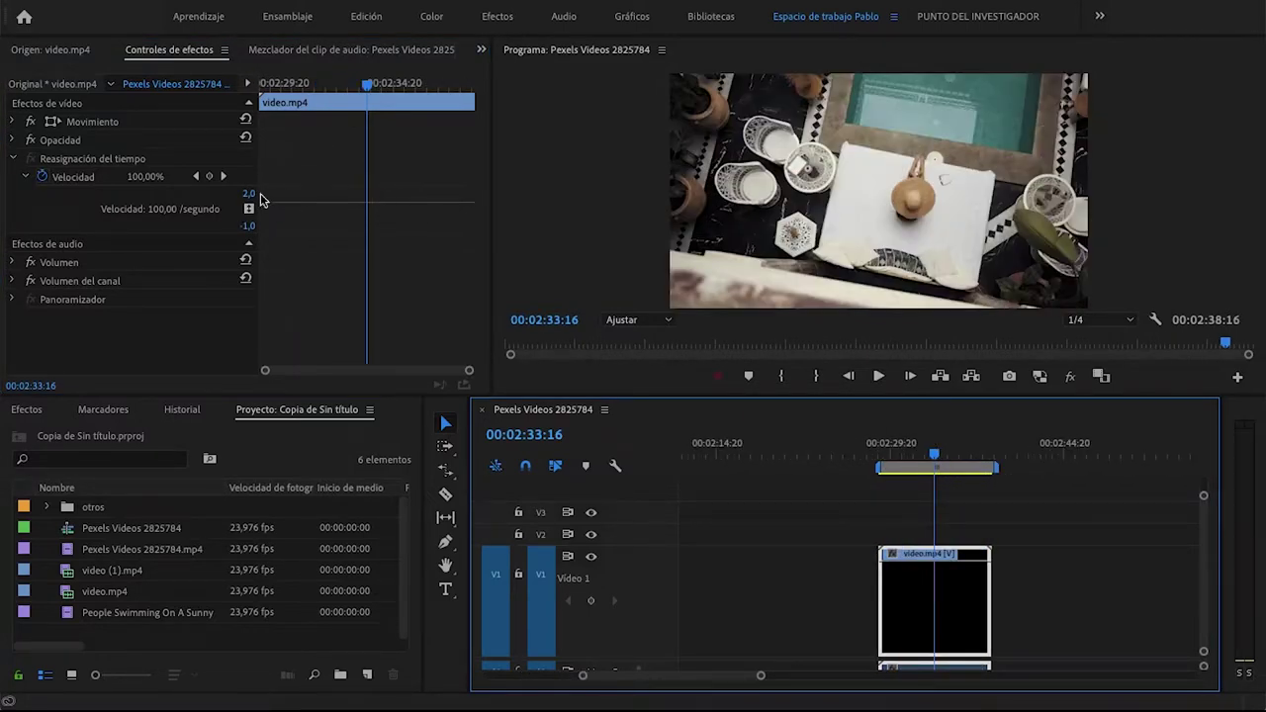
Scrub the playhead, then drag the speed line down and back up to 100%.
left_click_drag(348, 85, 312, 90)
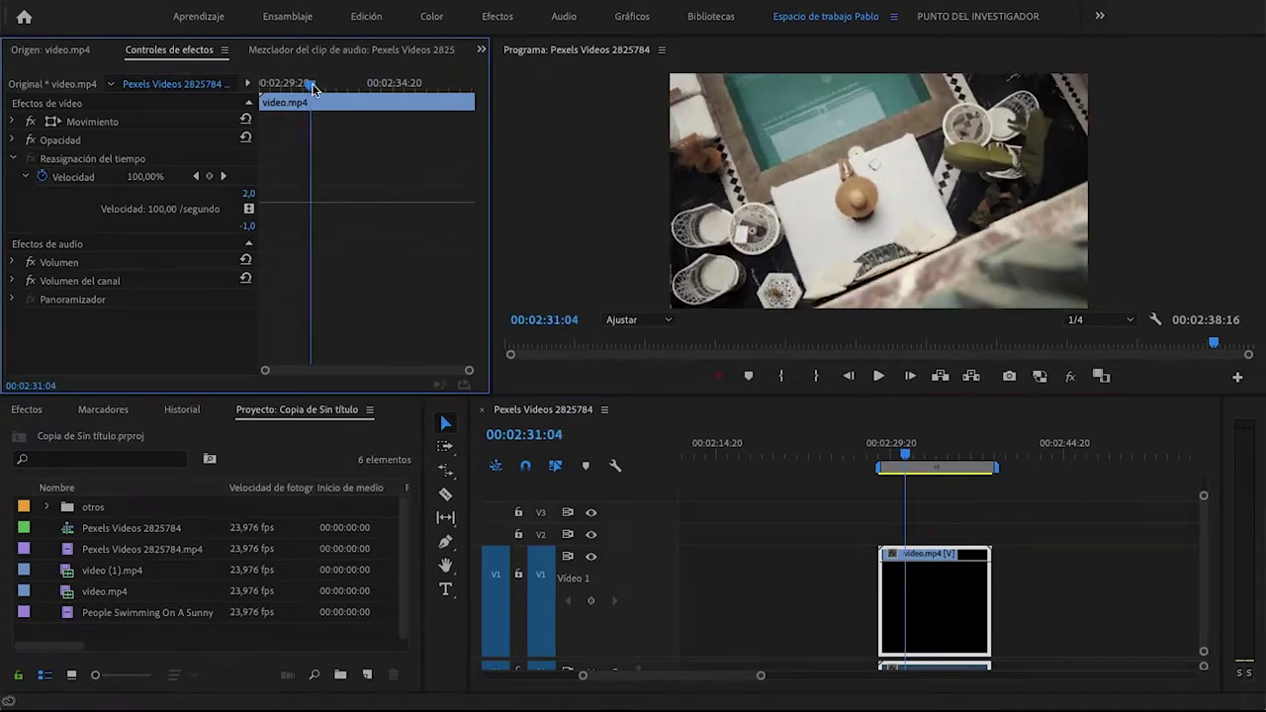
left_click_drag(312, 89, 399, 95)
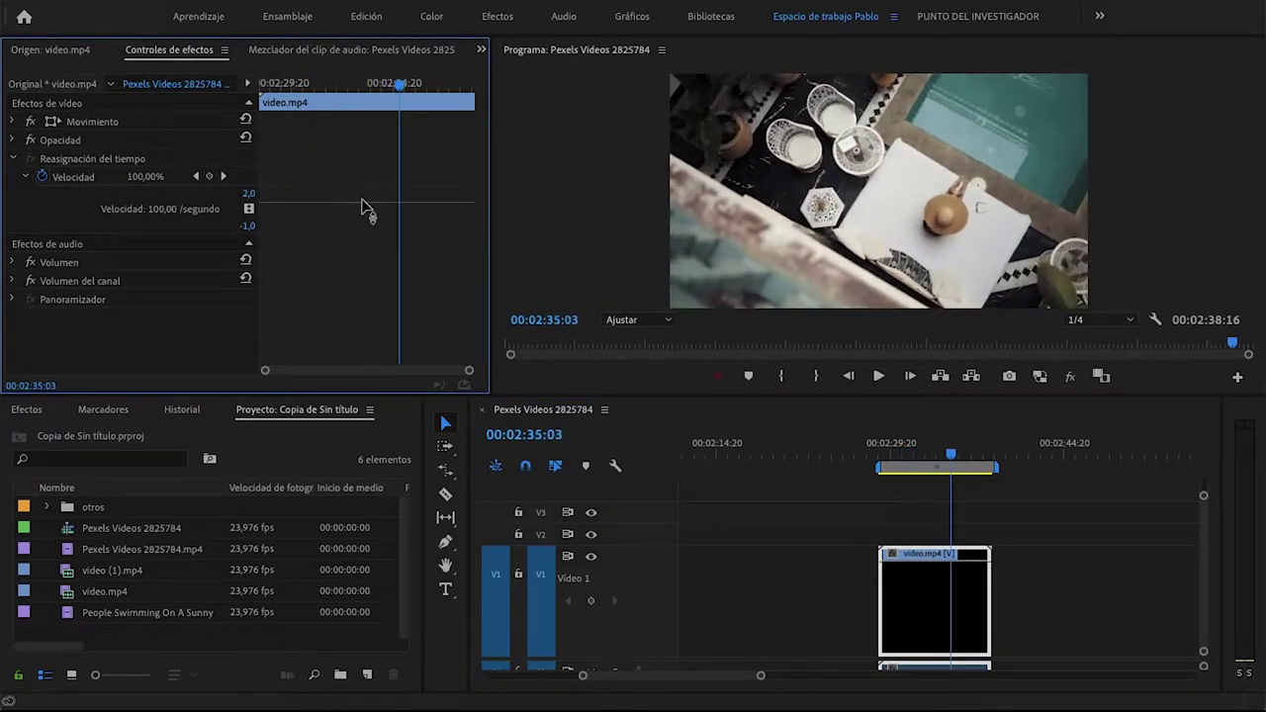
left_click_drag(363, 211, 363, 214)
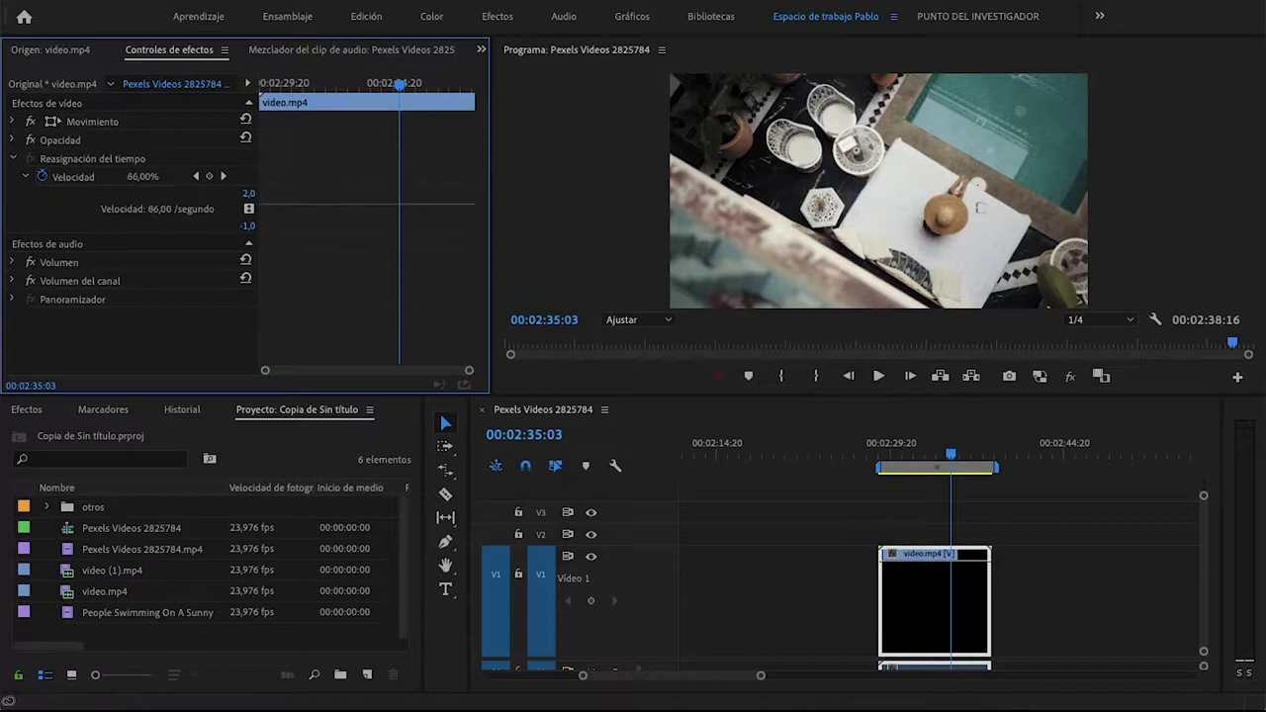
left_click_drag(363, 215, 345, 215)
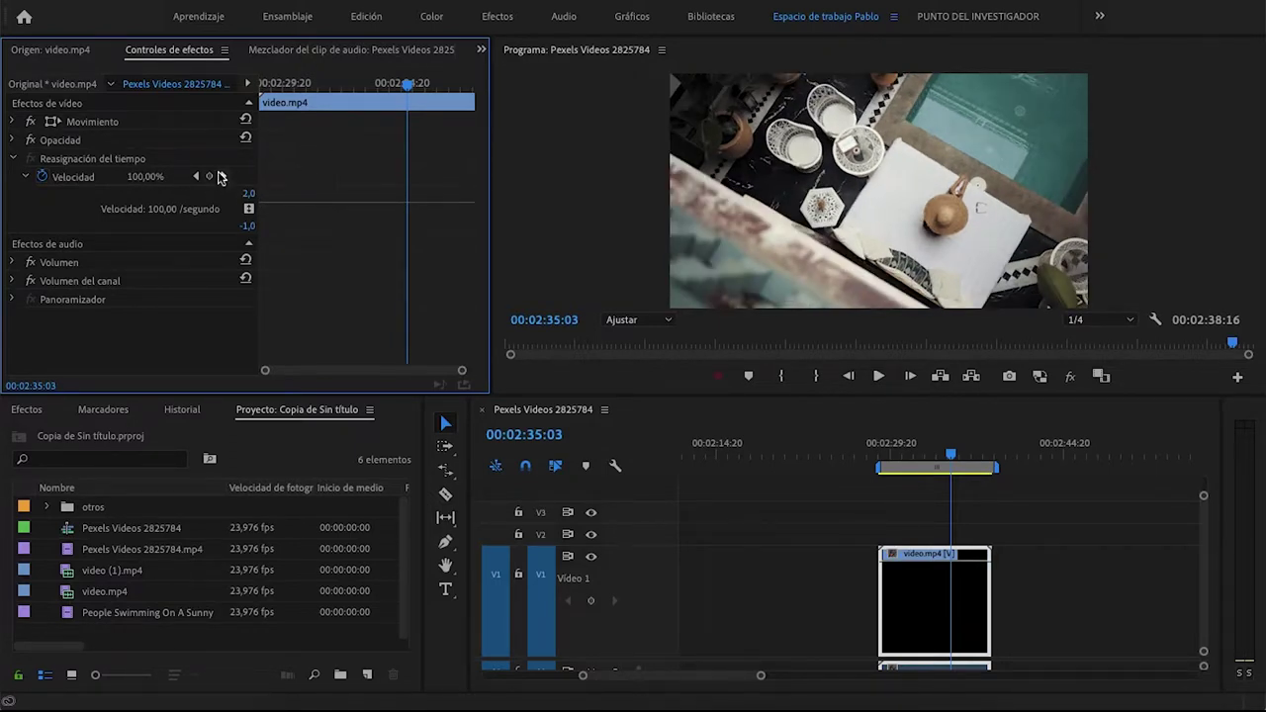
Add Velocidad keyframes at the playhead and at 00:02:31:20, then move to 00:02:35:11.
left_click(329, 84)
left_click(208, 176)
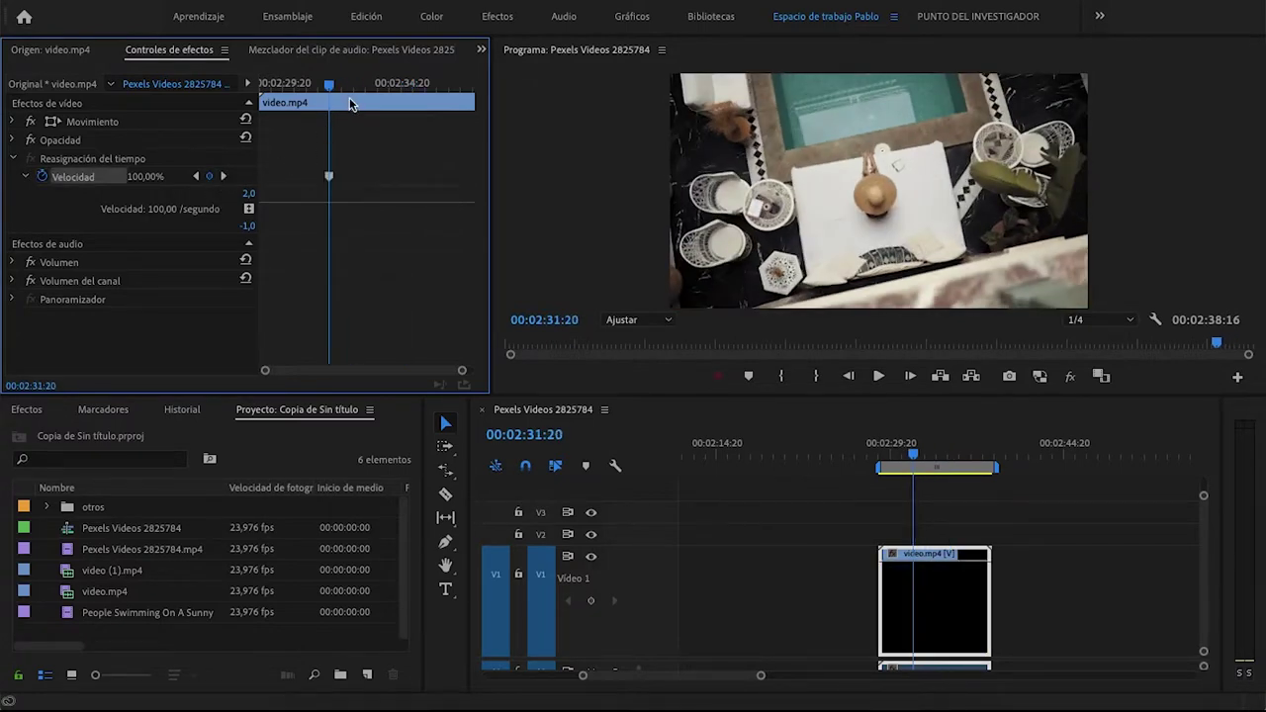
left_click_drag(351, 84, 415, 85)
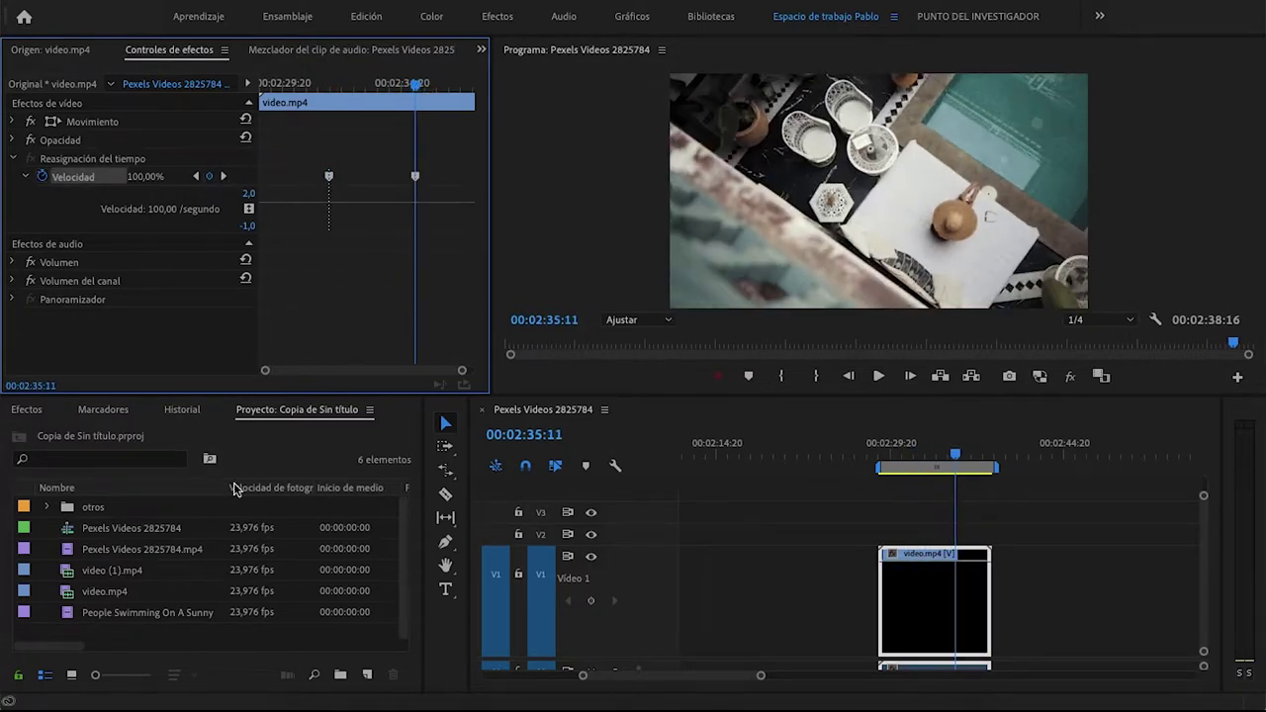
Choose speed as the property displayed on the clip via its fx badge.
left_click(894, 555)
mouse_move(1054, 608)
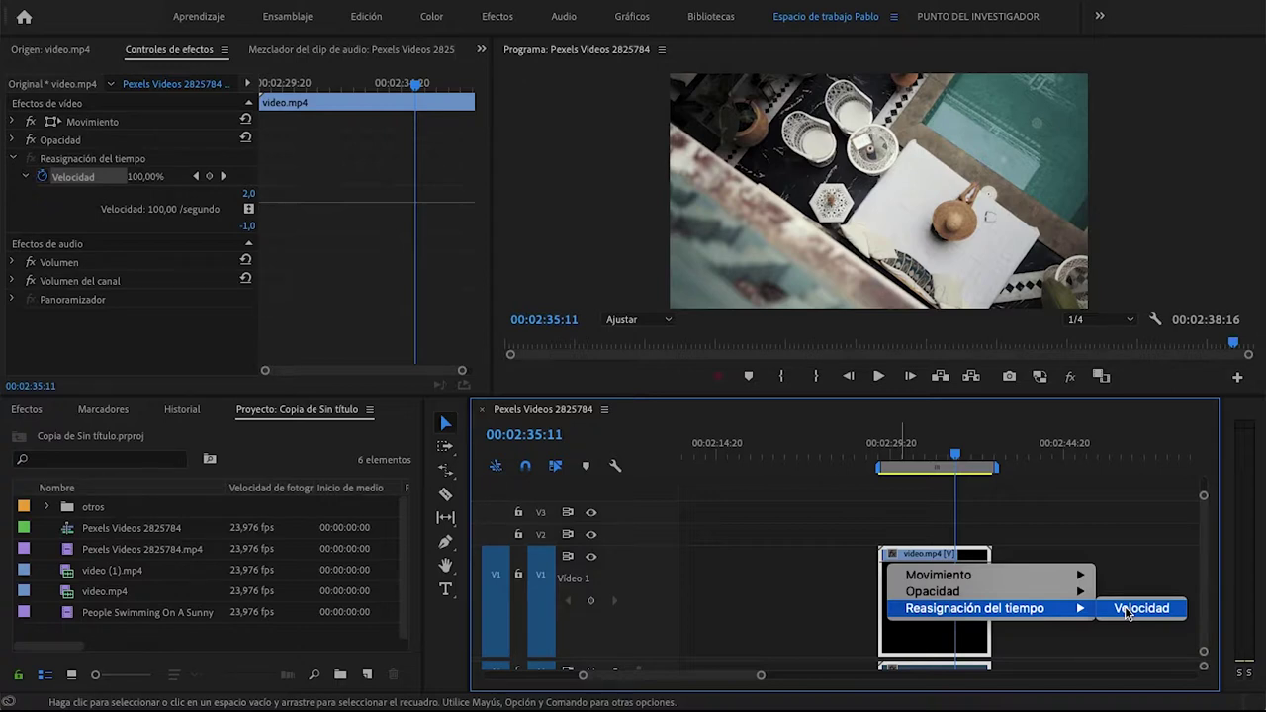
left_click(966, 659)
Show the clip's Reasignación del tiempo > Velocidad keyframes on V1 and pick the Pen tool.
right_click(920, 613)
mouse_move(1037, 698)
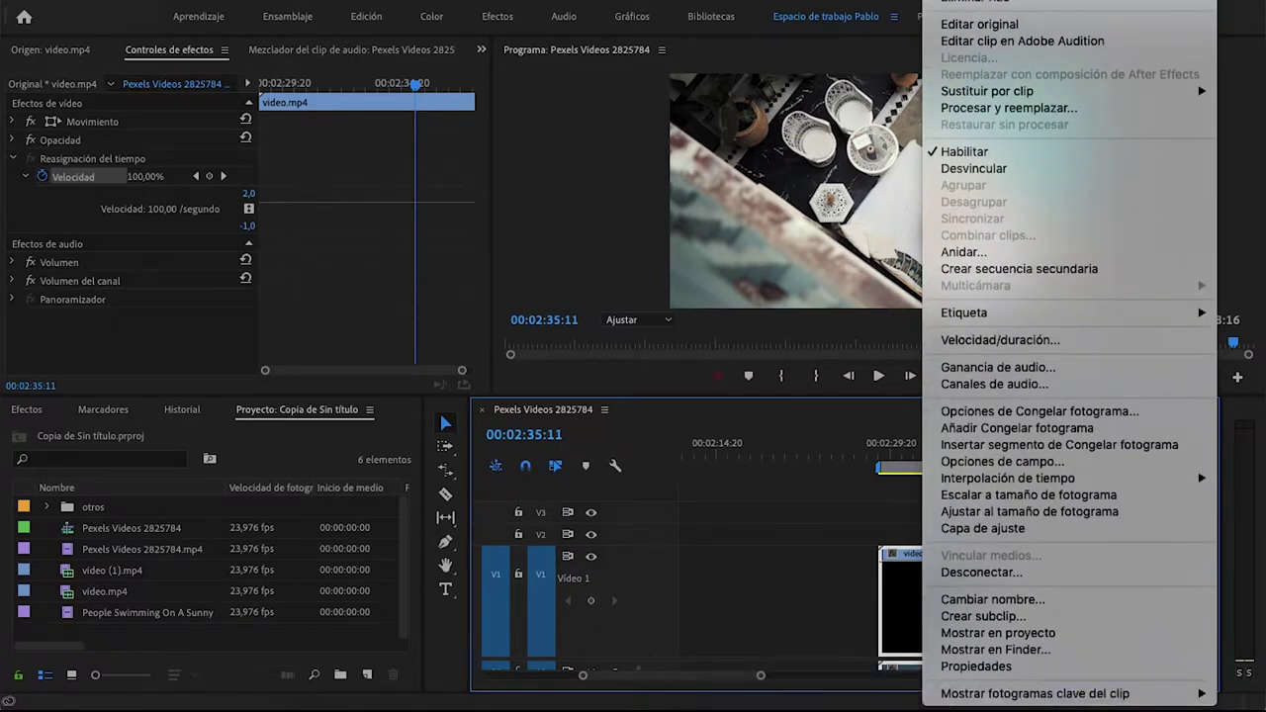
mouse_move(989, 694)
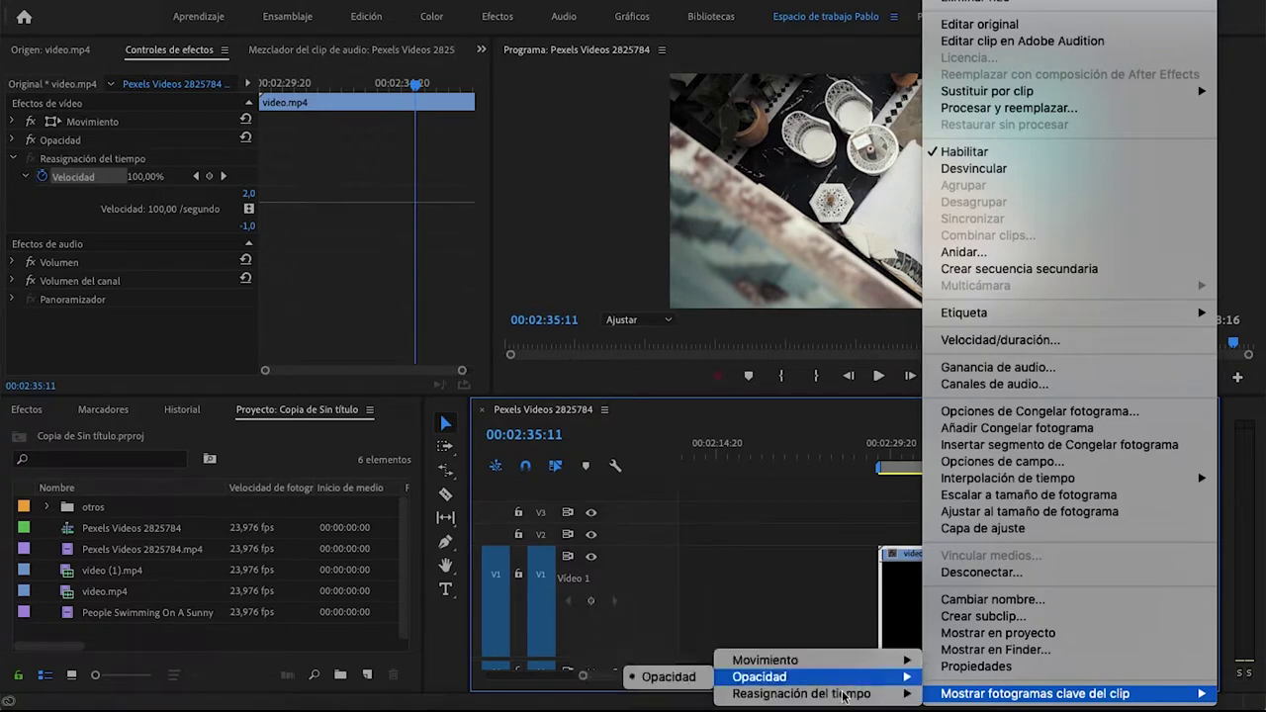
mouse_move(827, 696)
left_click(705, 693)
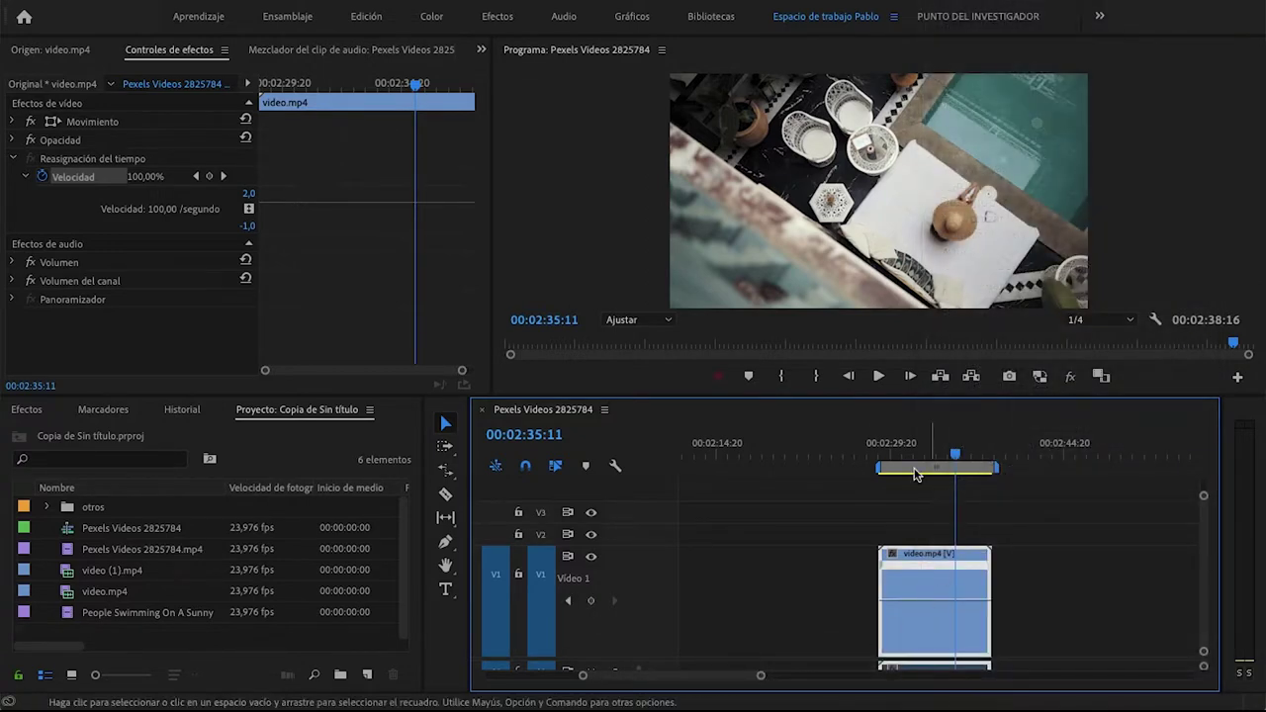
left_click(445, 542)
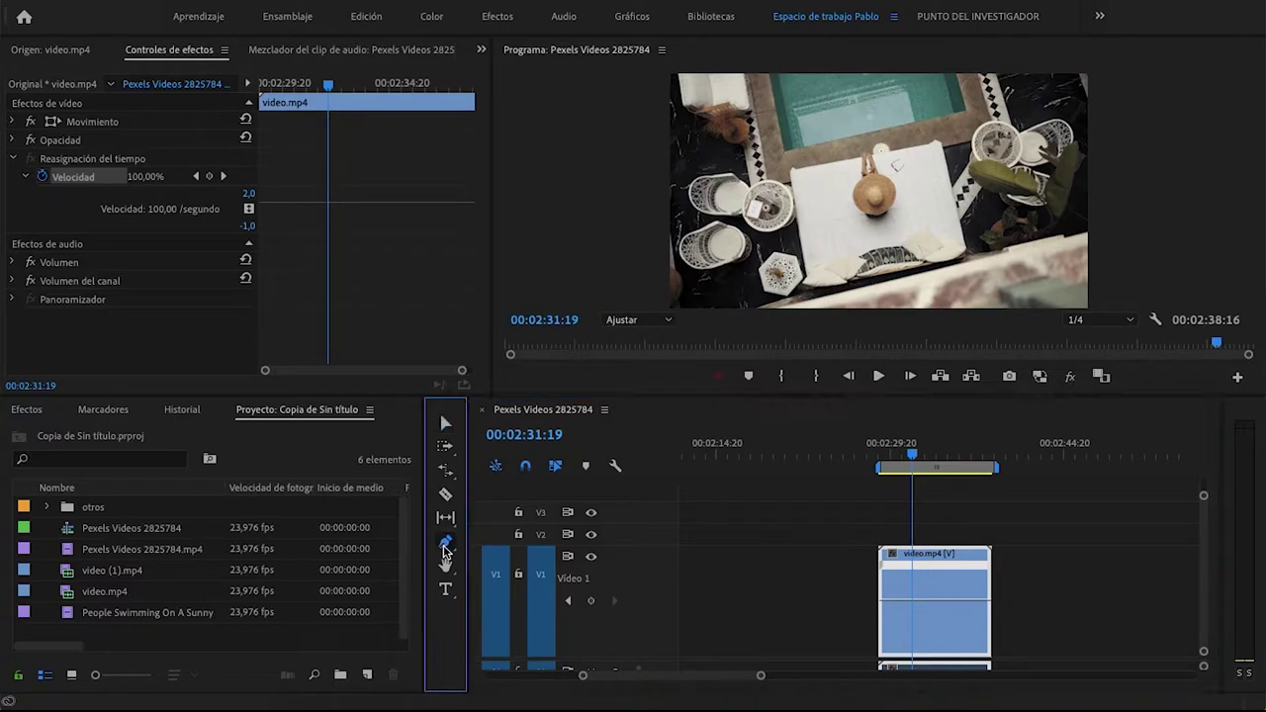
Drag the clip's middle speed section down to 52%, raising the outer section.
left_click_drag(901, 457, 949, 486)
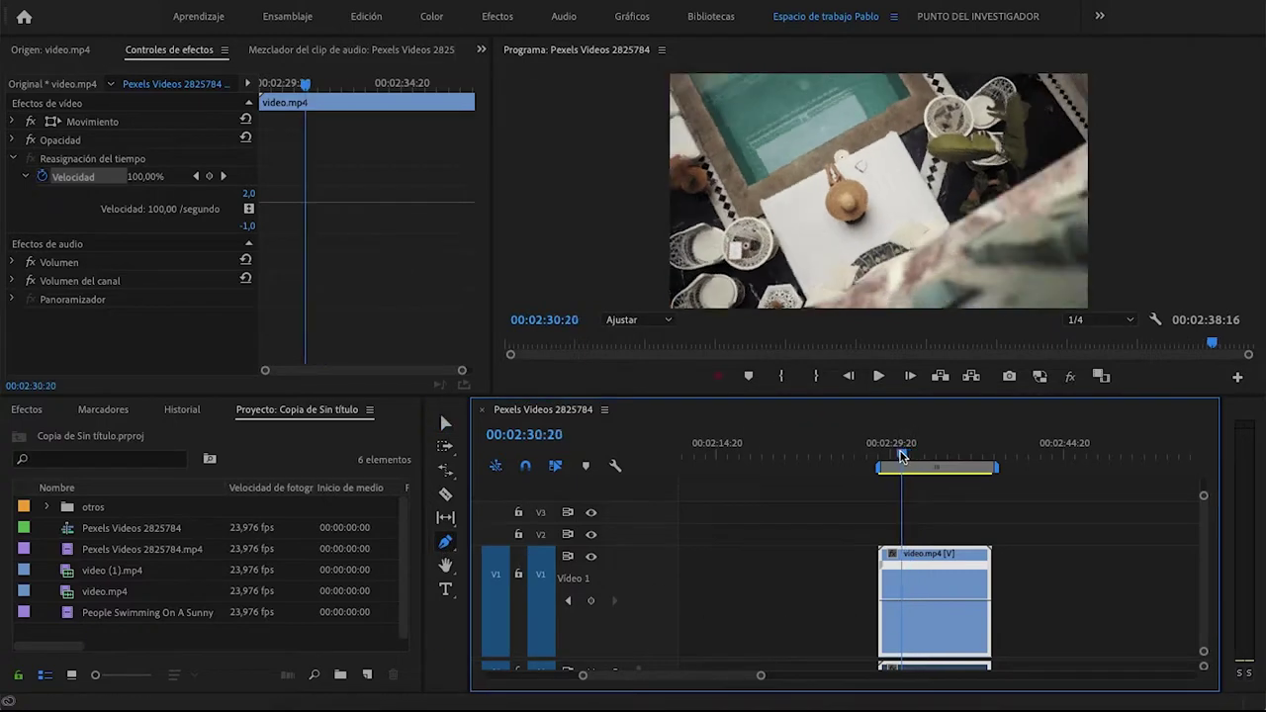
key("equal")
key("equal")
key("v")
left_click_drag(944, 606, 947, 624)
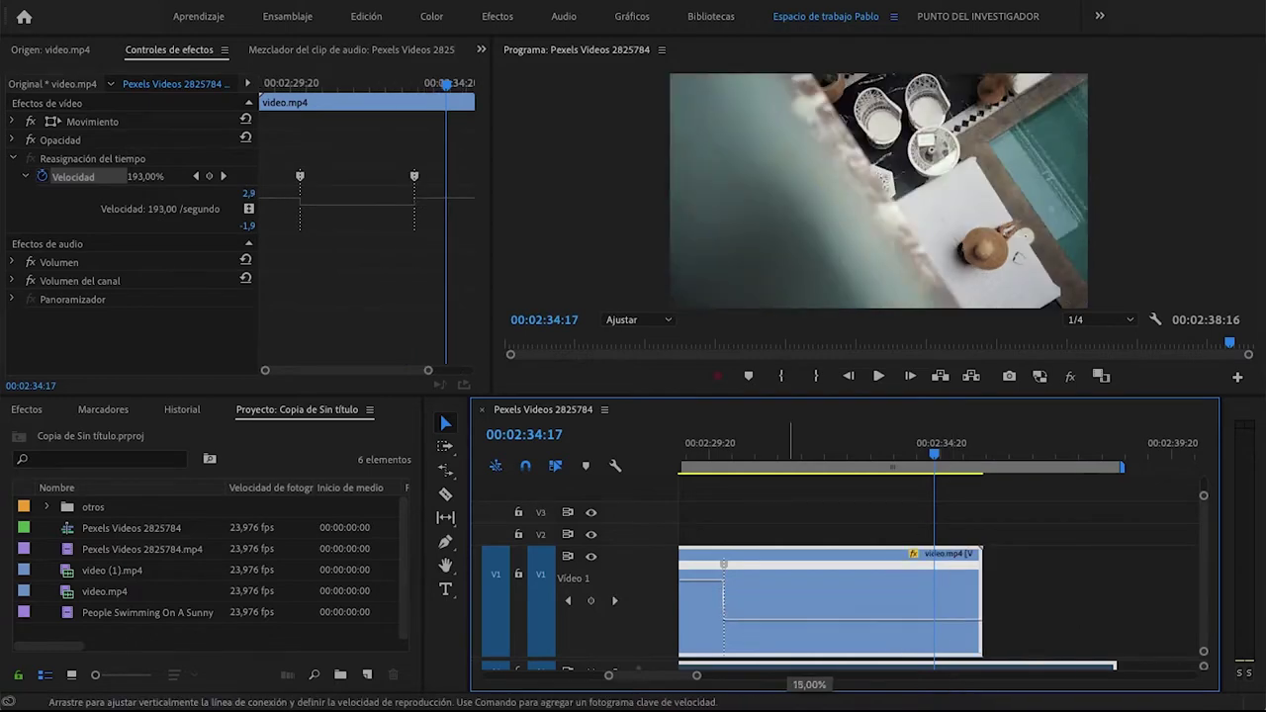
key("minus")
key("minus")
left_click_drag(1024, 620, 1024, 579)
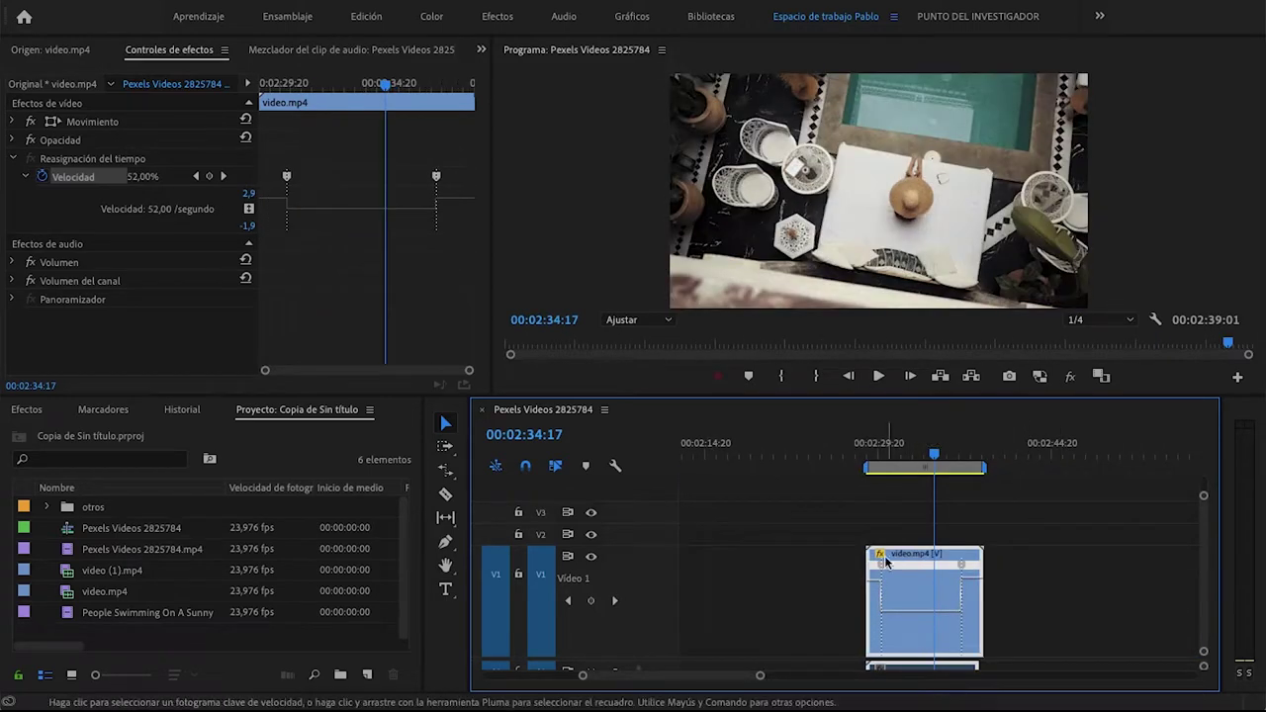
key("backslash")
Split both speed keyframes into gradual ramps and ease the left ramp into a curve.
left_click_drag(732, 574, 714, 569)
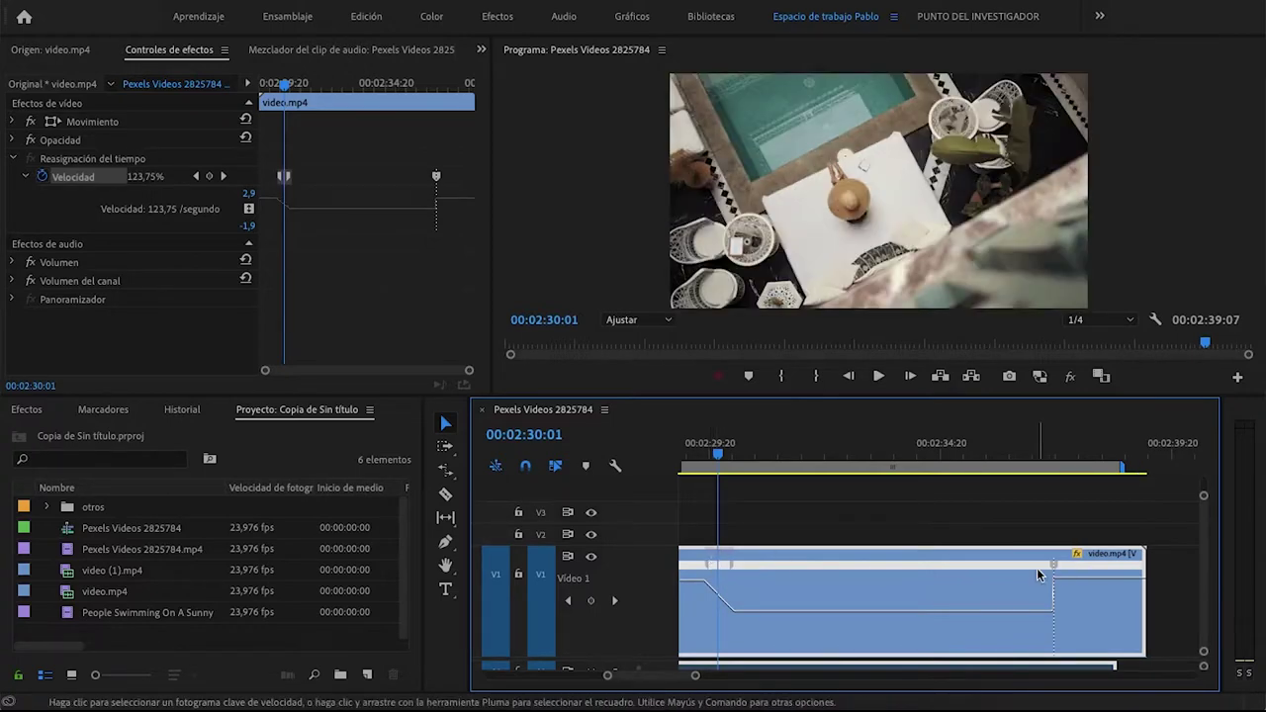
mouse_move(1054, 566)
left_mouse_down()
mouse_move(1032, 569)
mouse_move(1079, 577)
left_mouse_up()
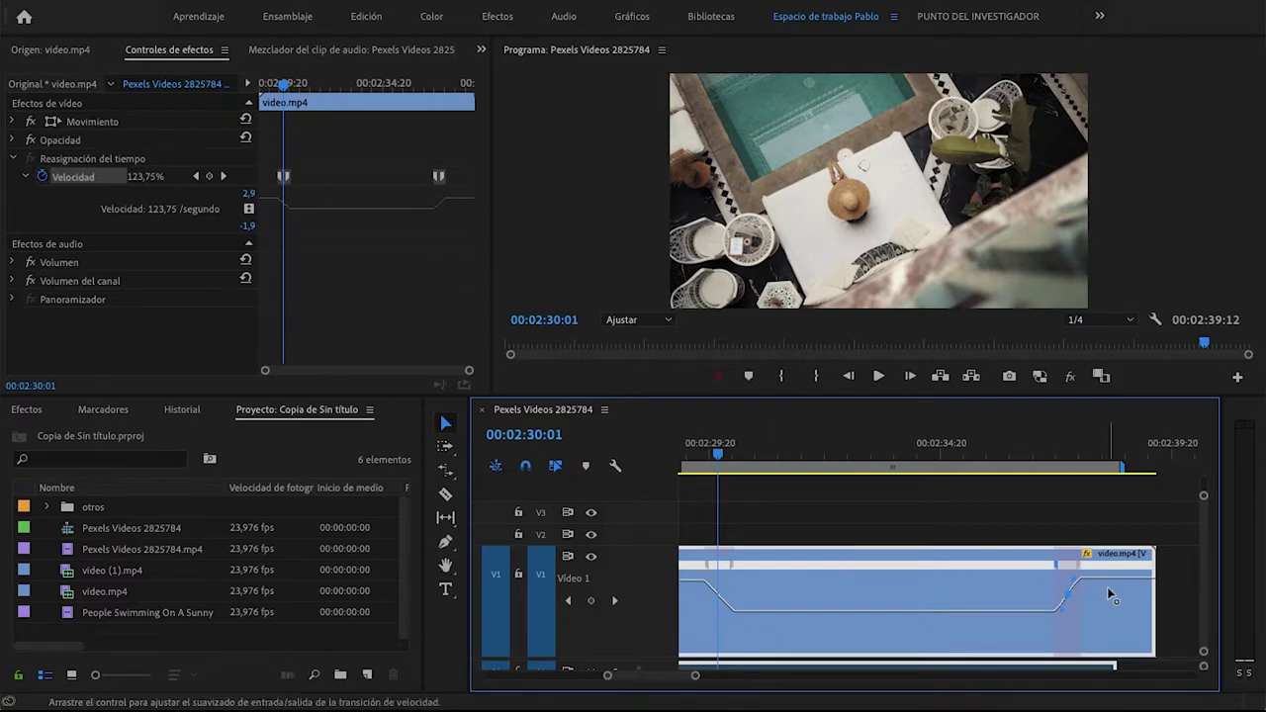
left_click(722, 589)
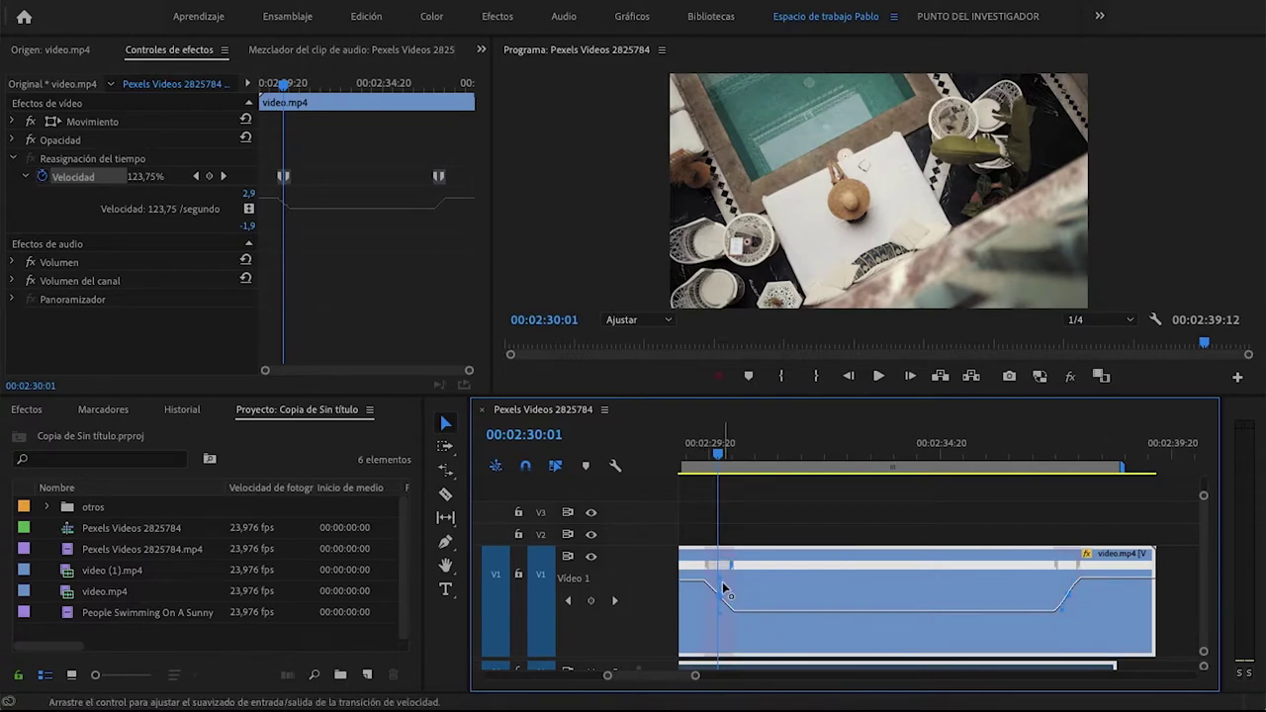
left_click_drag(706, 588, 681, 605)
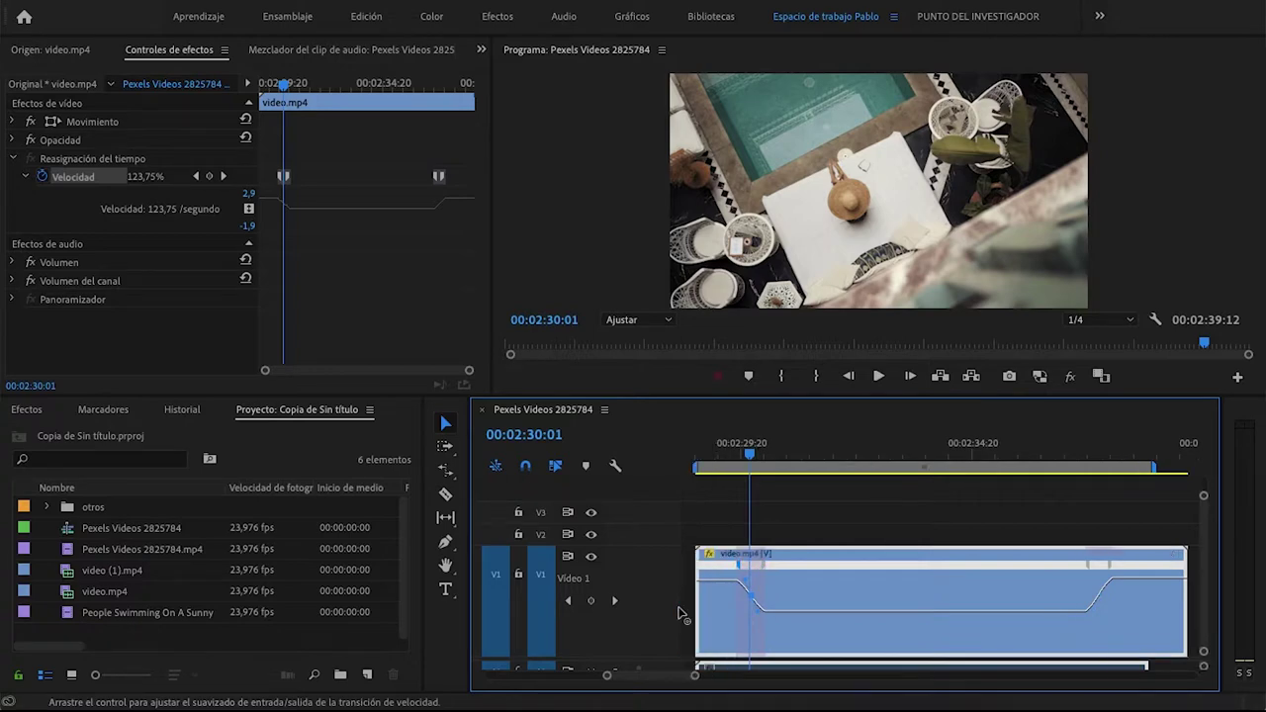
scroll(925, 591, "down", 2)
Extend the work area to the clip's end and scrub into the slowed middle section.
left_click_drag(1068, 468, 1082, 477)
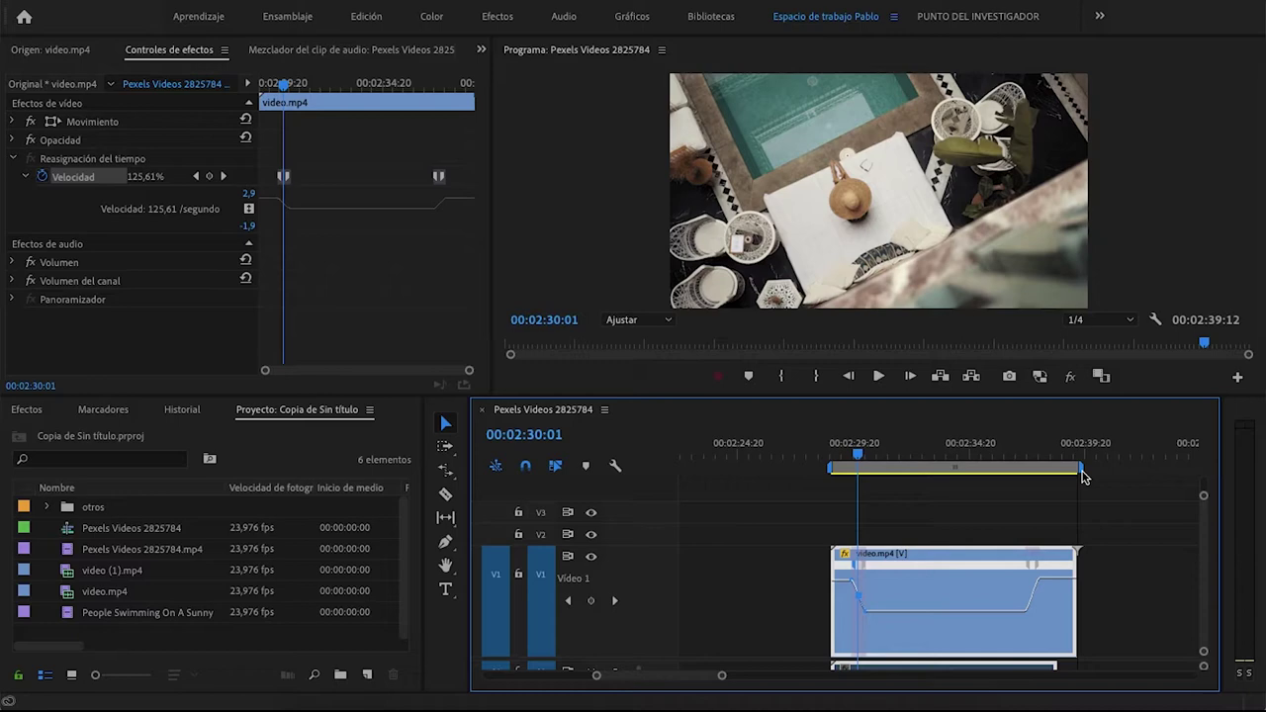
mouse_move(858, 456)
left_mouse_down()
mouse_move(840, 455)
mouse_move(928, 455)
left_mouse_up()
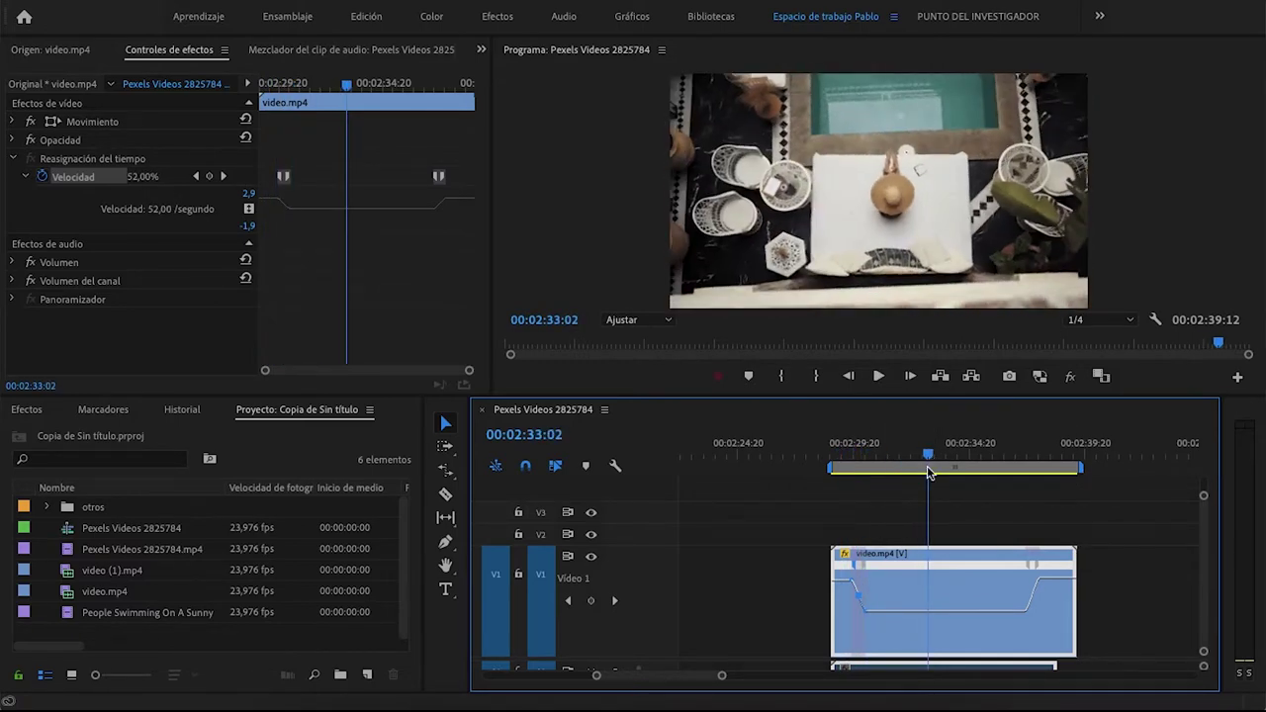
right_click(955, 581)
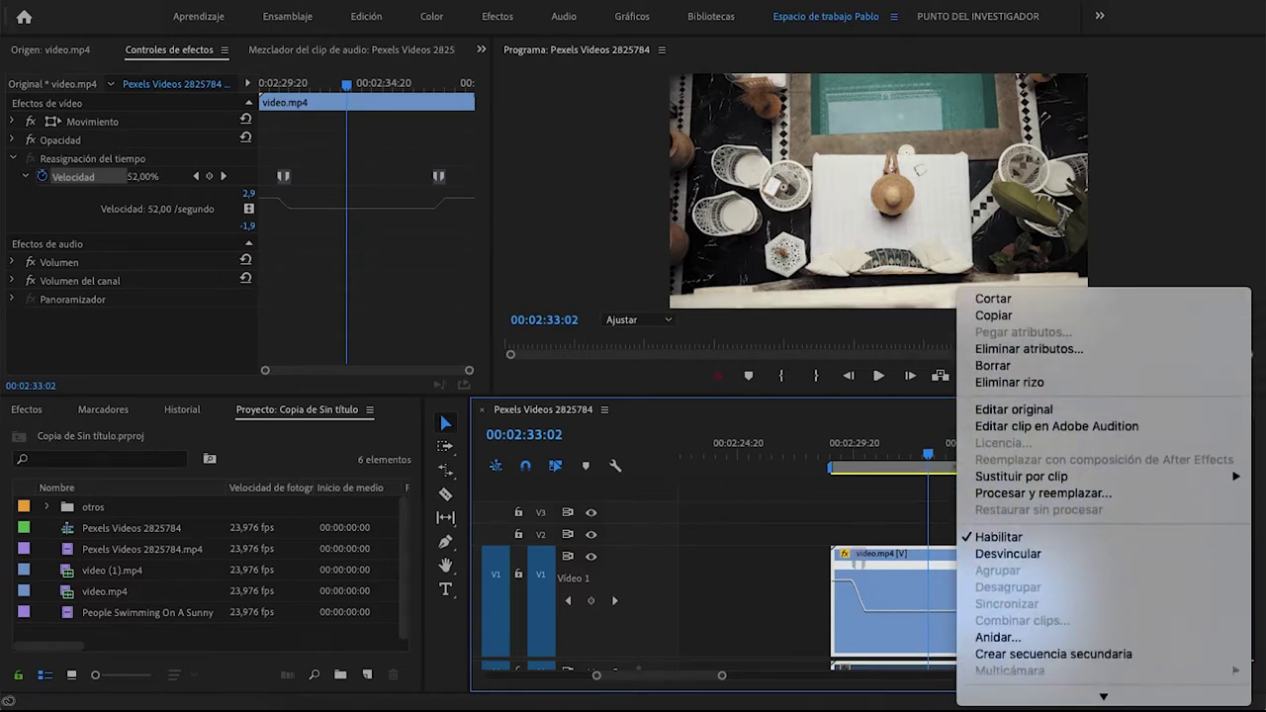
Set the clip's time interpolation to Flujo óptico and render a preview of the work area.
scroll(1103, 494, "down", 5)
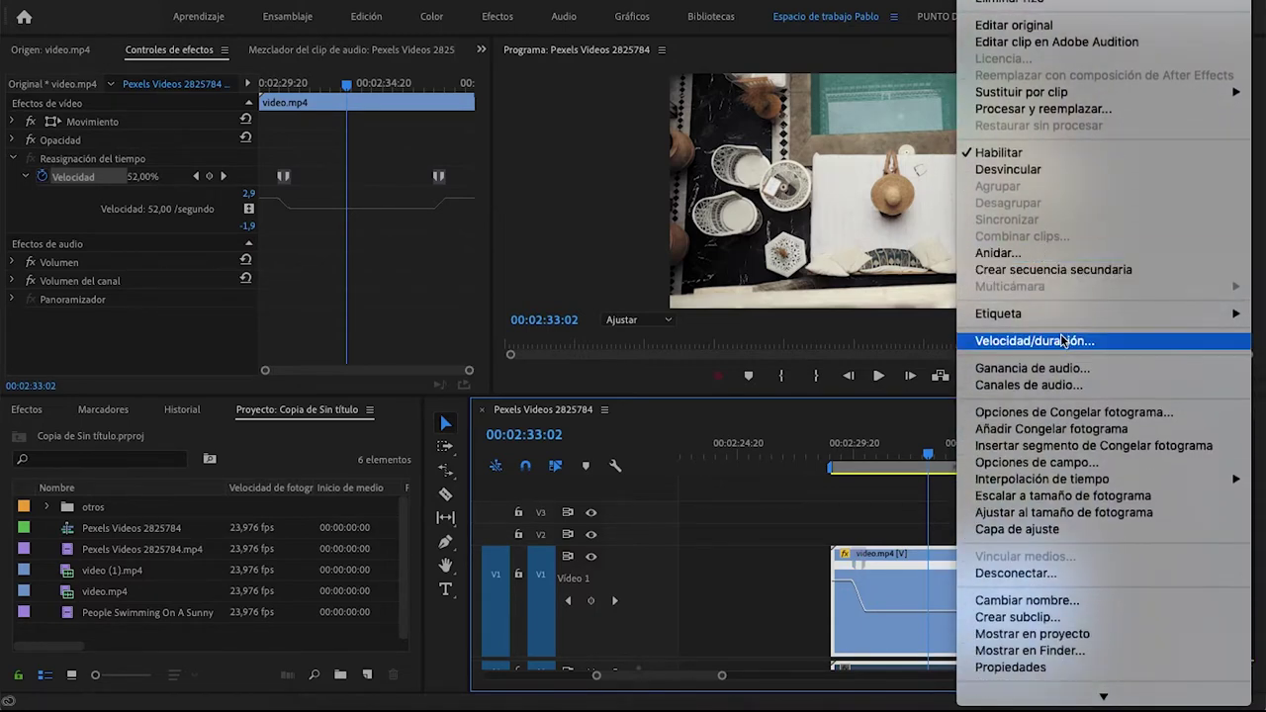
left_click(1061, 344)
left_click(680, 417)
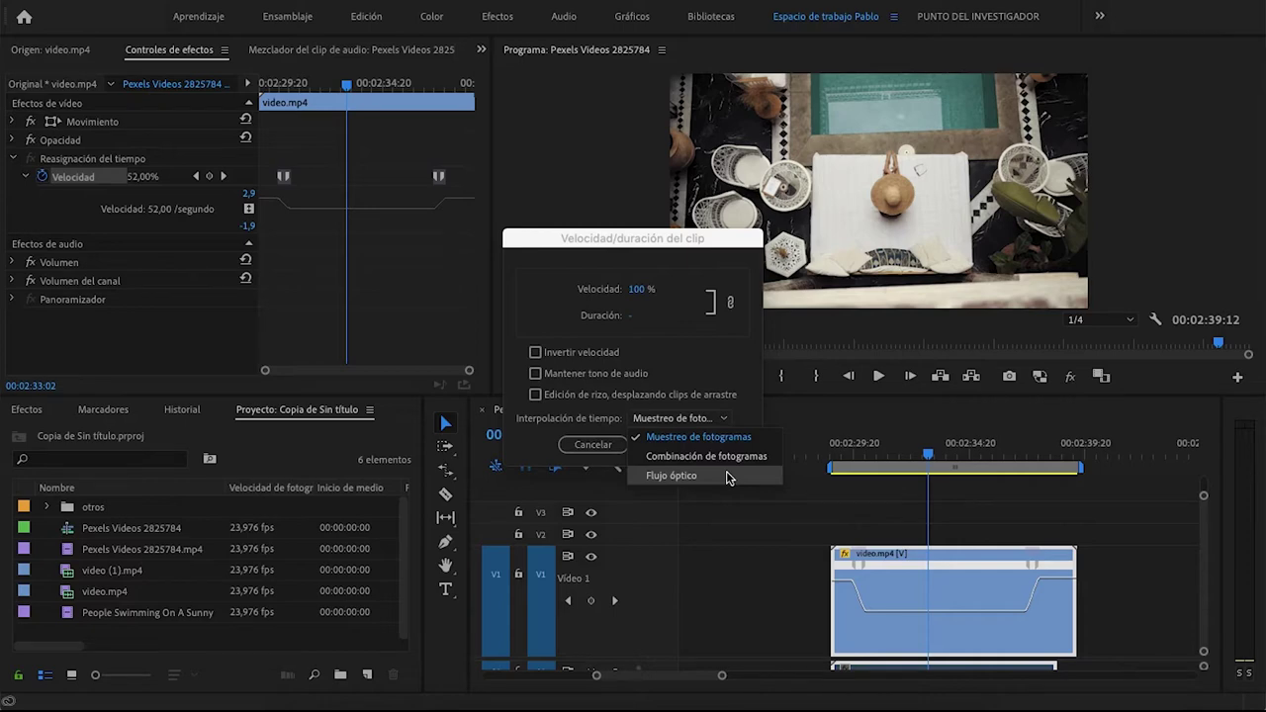
right_click(958, 594)
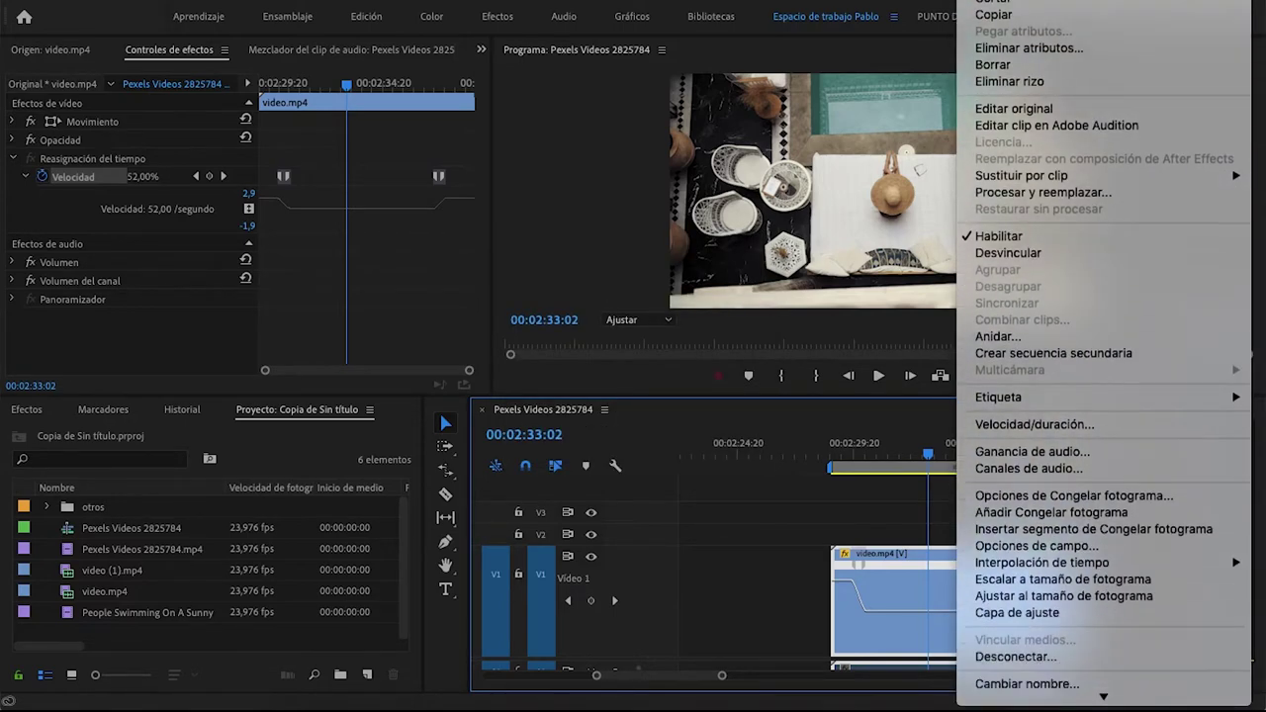
left_click(1066, 342)
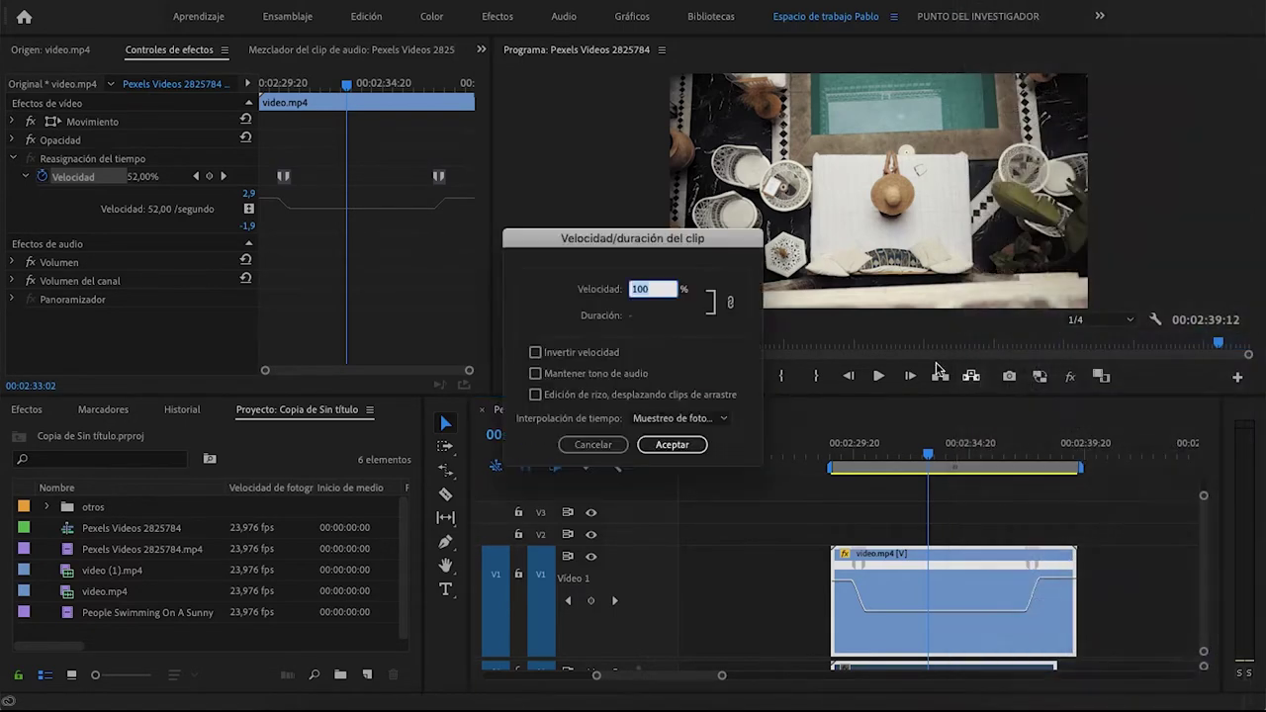
left_click(702, 422)
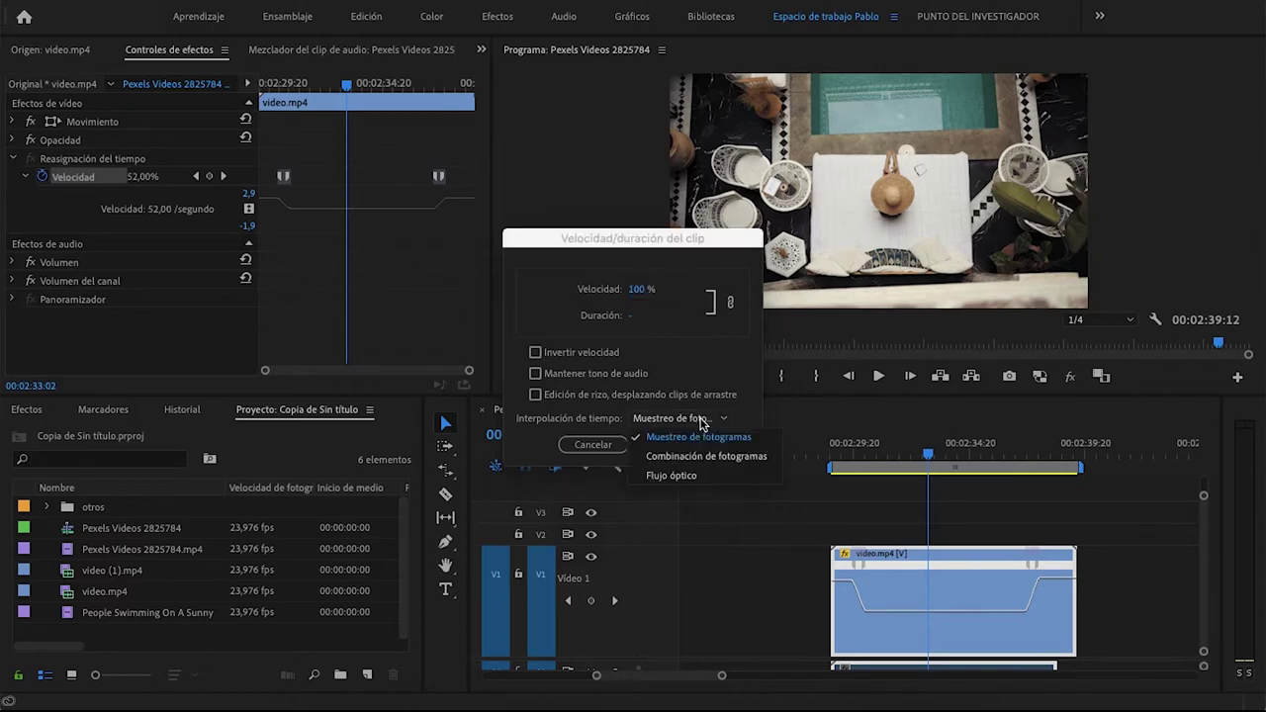
left_click(726, 476)
key("Return")
key("Return")
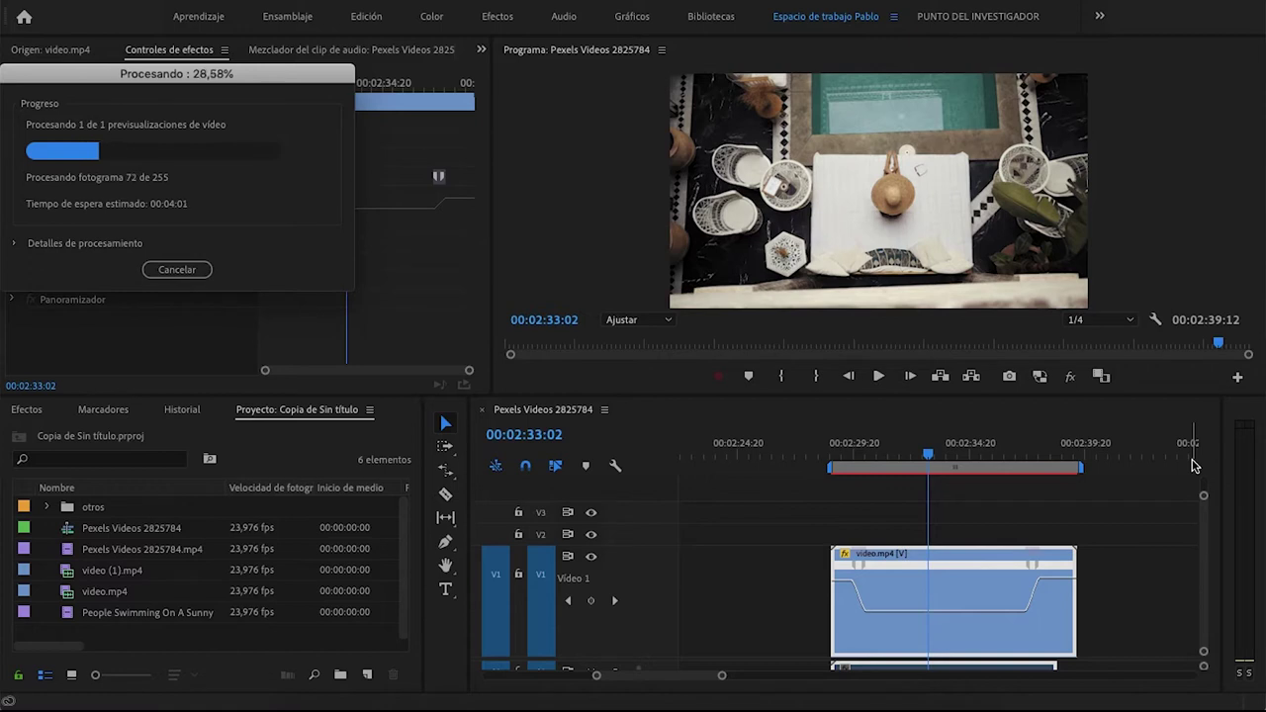